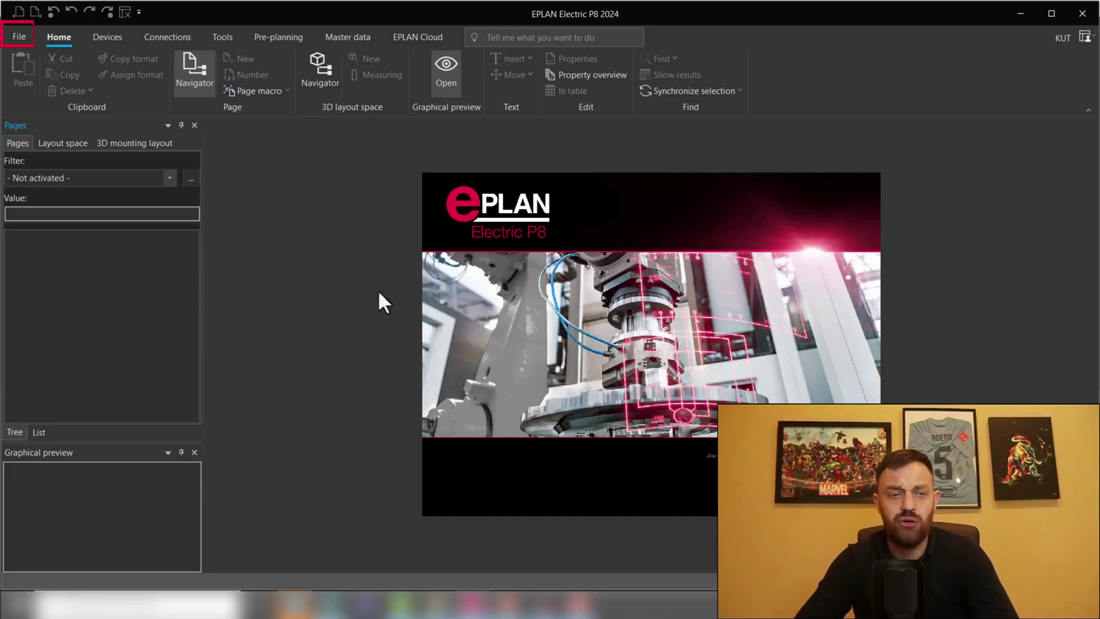
pyautogui.click(18, 37)
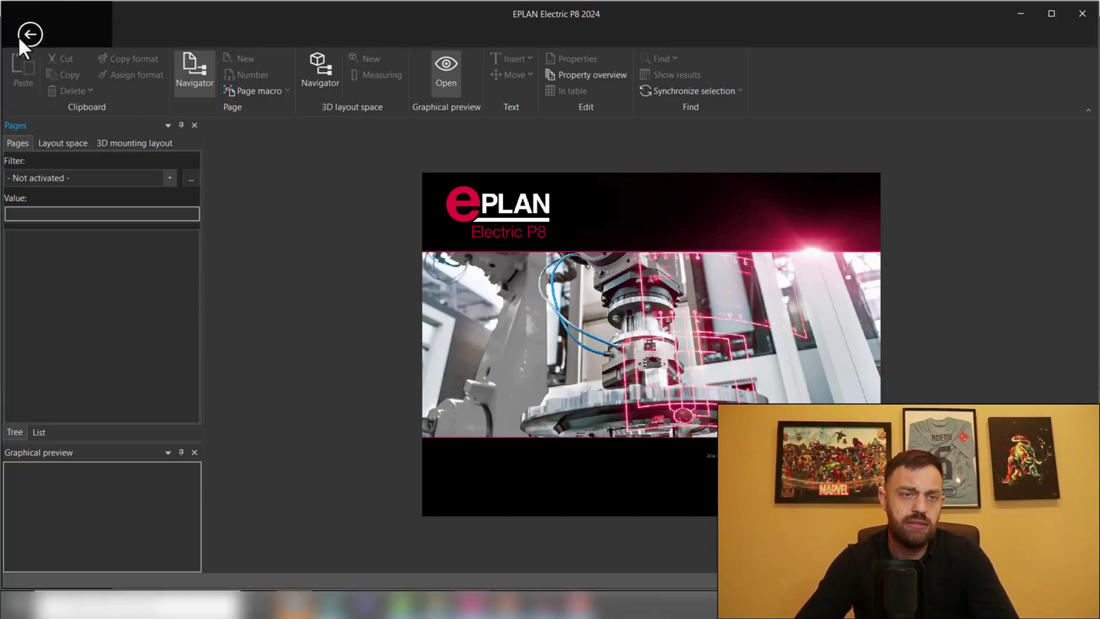
pyautogui.click(29, 95)
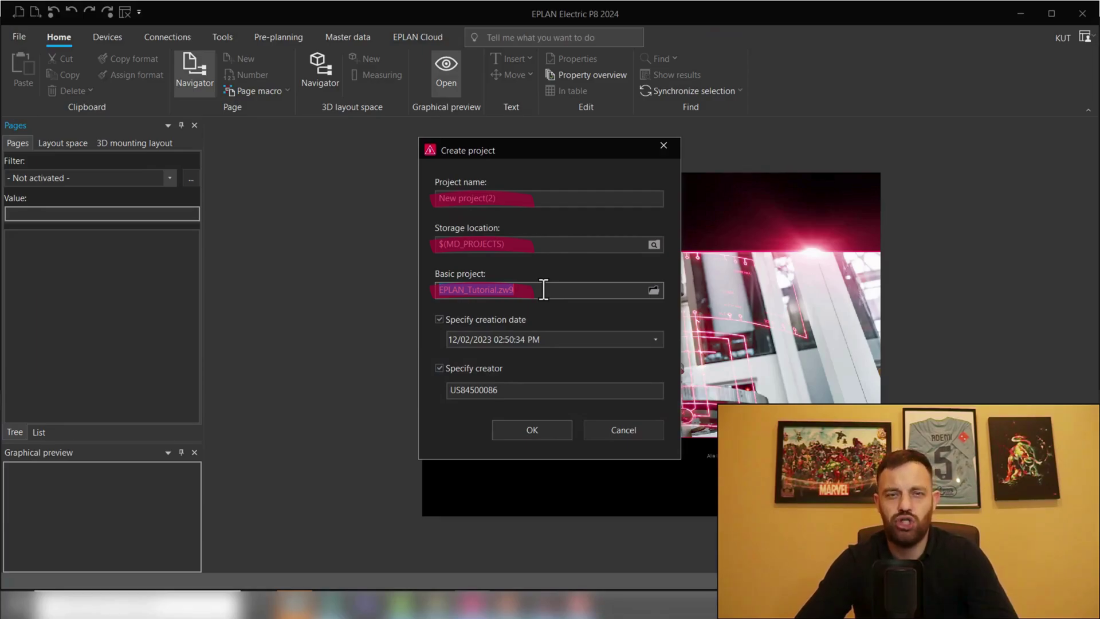
pyautogui.tripleClick(537, 198)
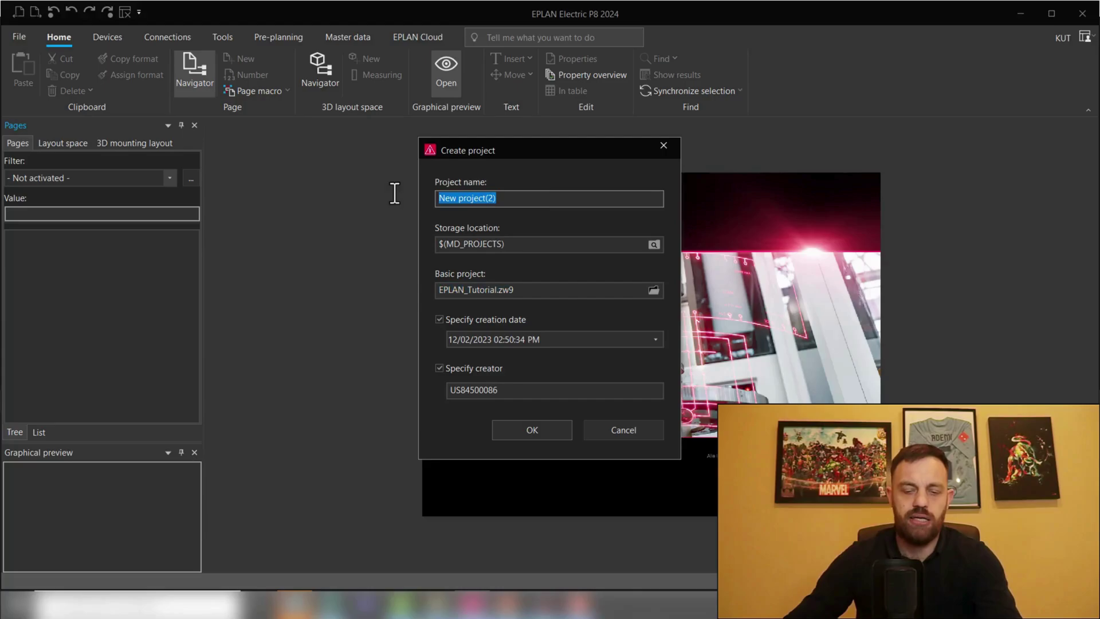
pyautogui.write('Uncle Kruno')
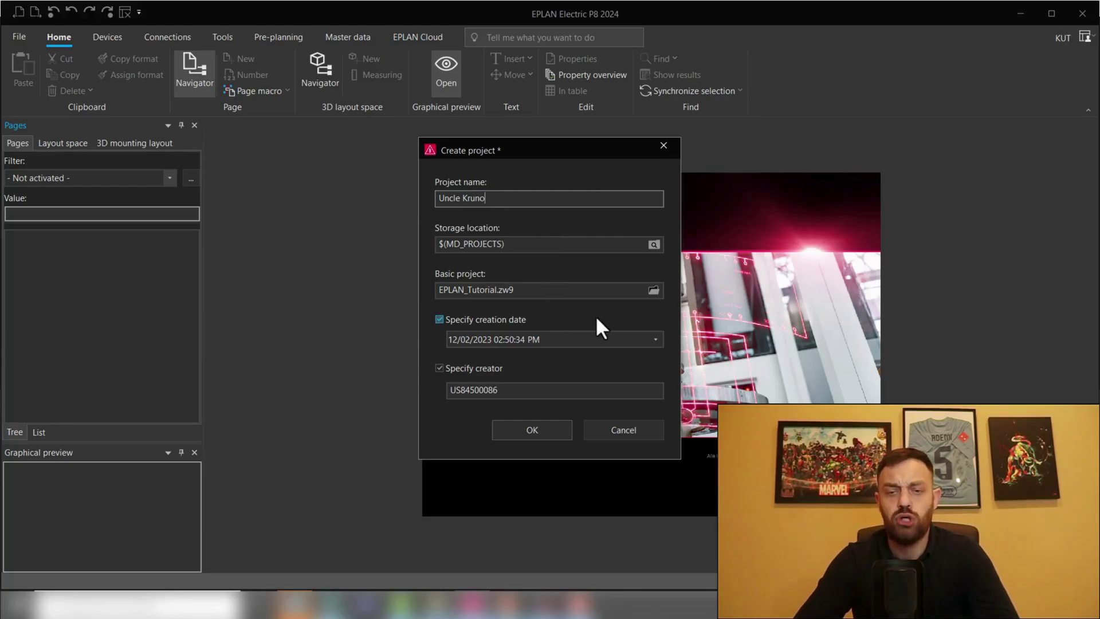
pyautogui.click(653, 290)
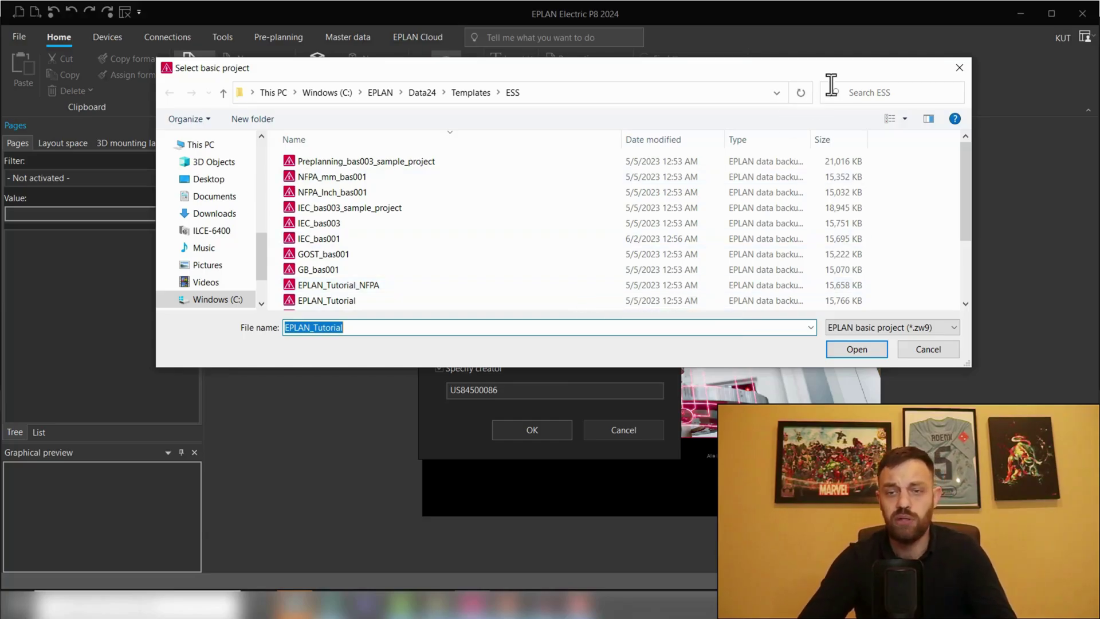
pyautogui.click(963, 64)
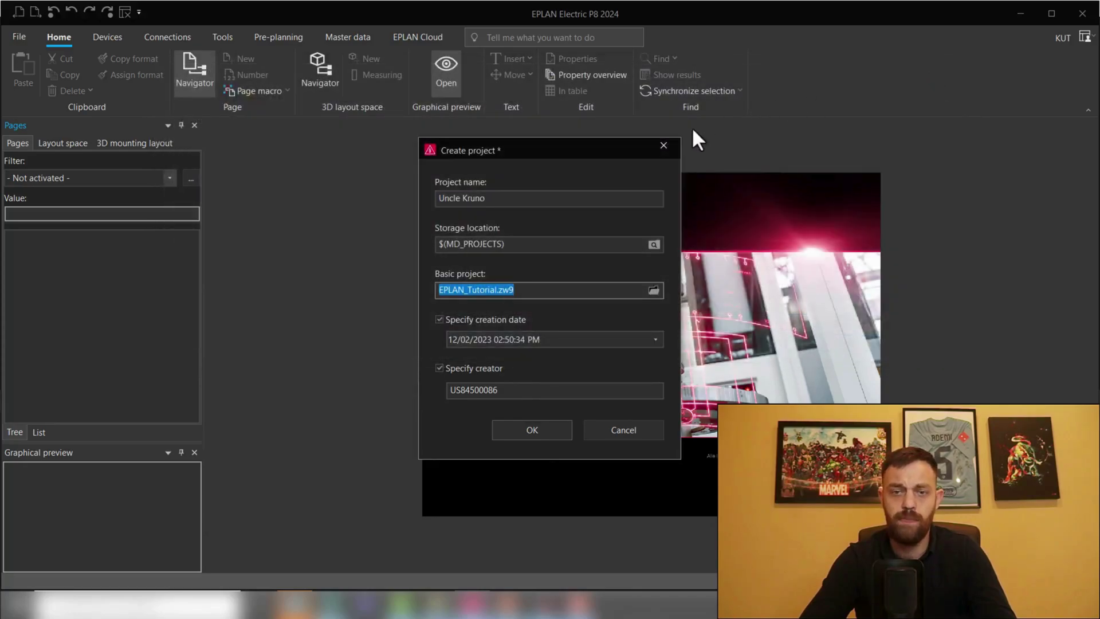
pyautogui.click(664, 145)
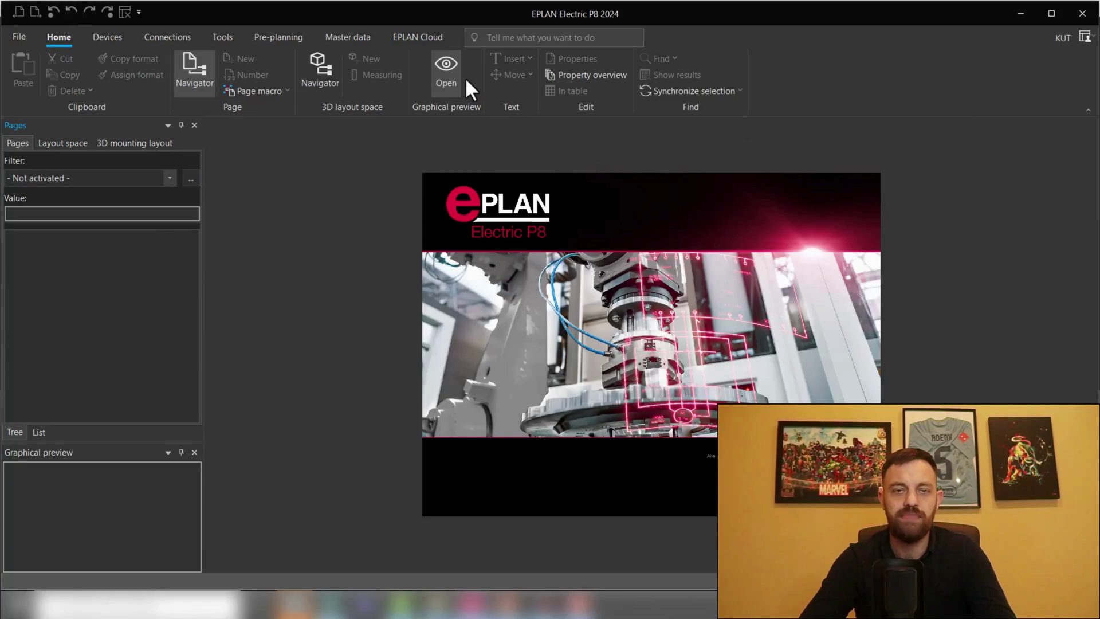
# Step: Open the EPLAN Engineering Standard website from EPLAN's cloud services, close the duplicate page, and go to the downloads topic overview
pyautogui.click(422, 51)
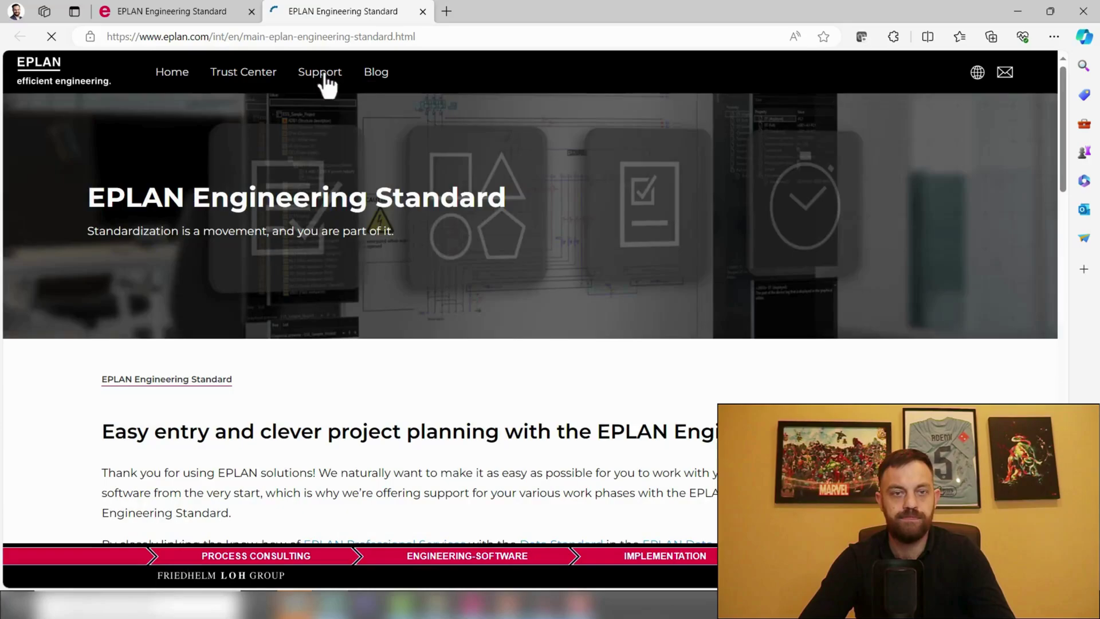
pyautogui.click(252, 12)
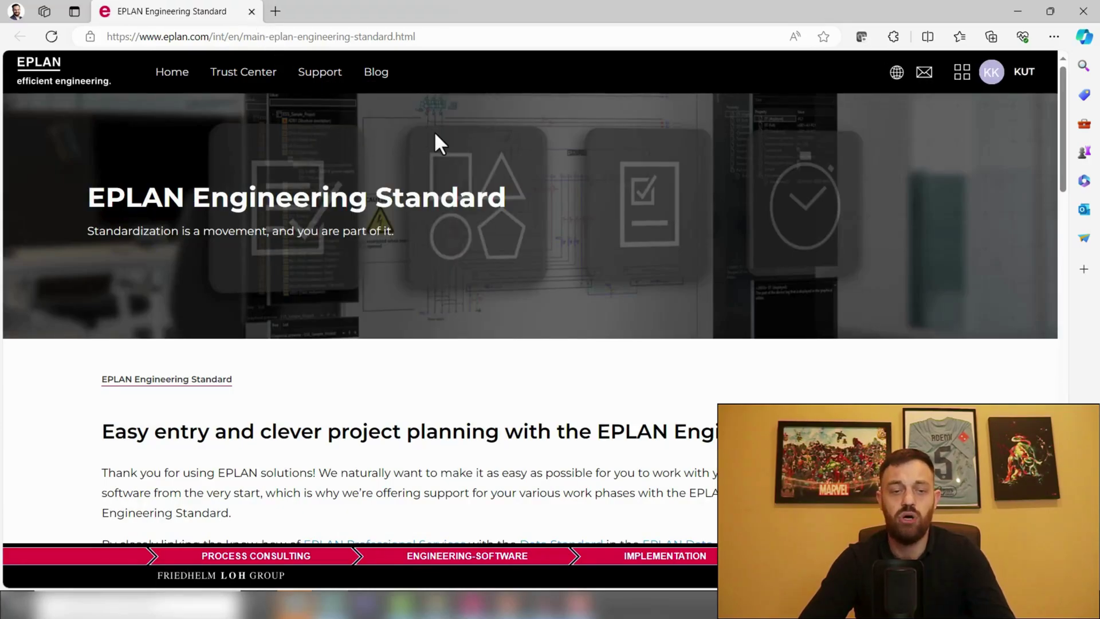
pyautogui.scroll(-5, 466, 140)
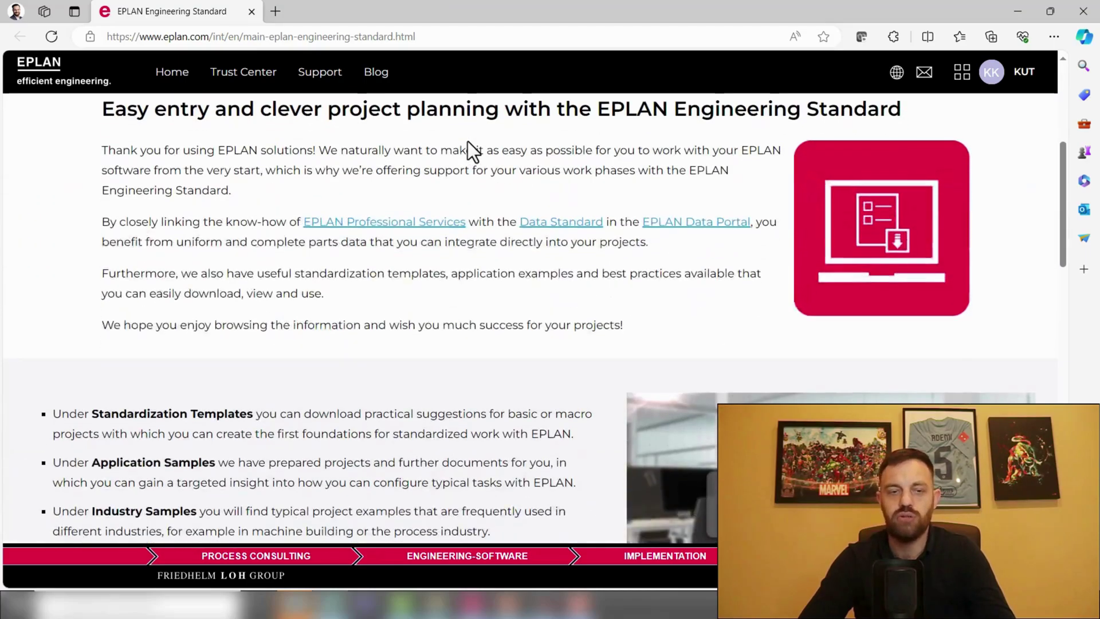
pyautogui.scroll(1, 468, 141)
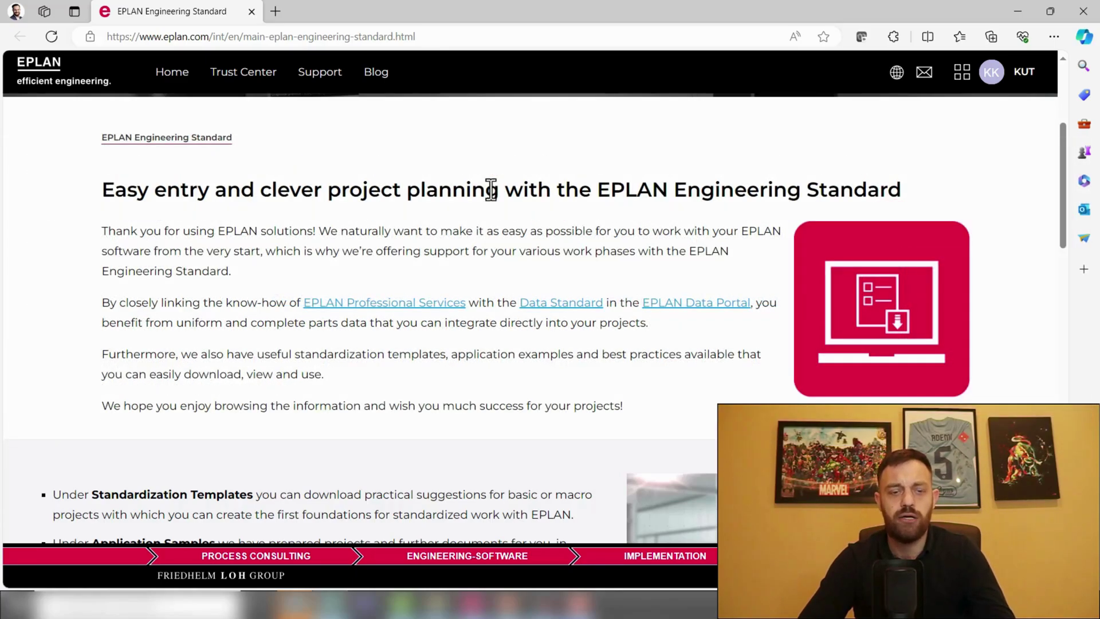
pyautogui.scroll(-4, 491, 189)
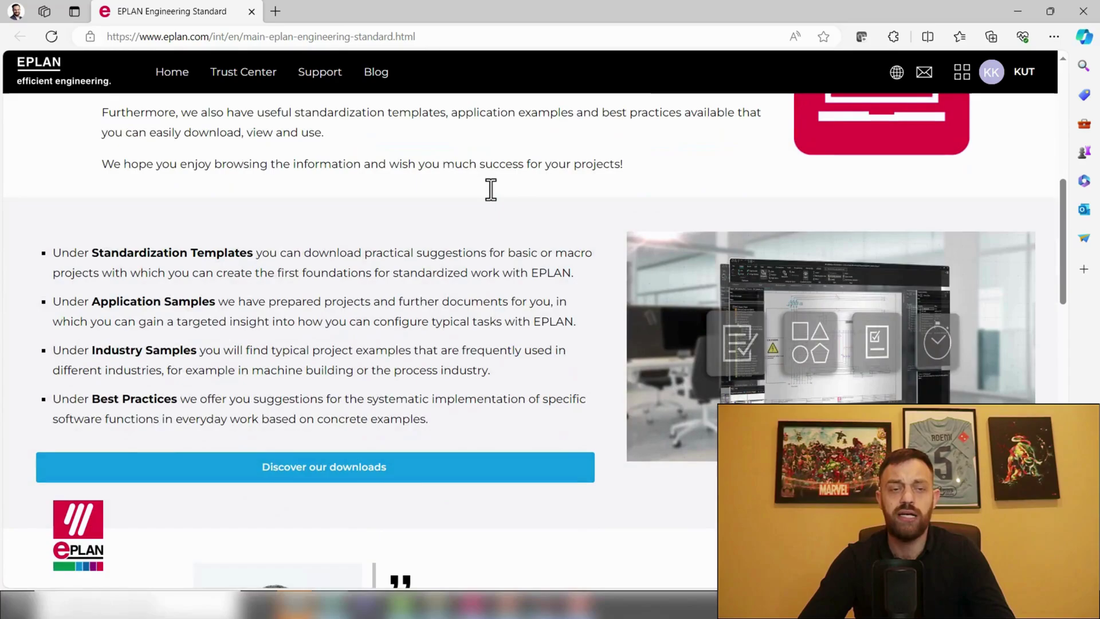
pyautogui.scroll(-1, 491, 189)
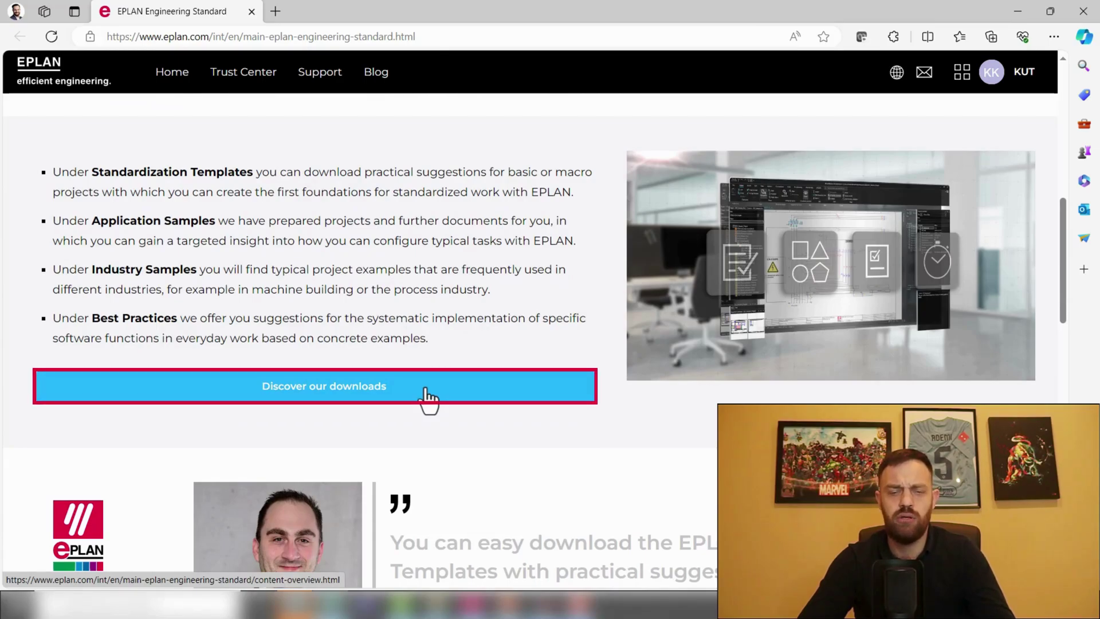
pyautogui.click(426, 390)
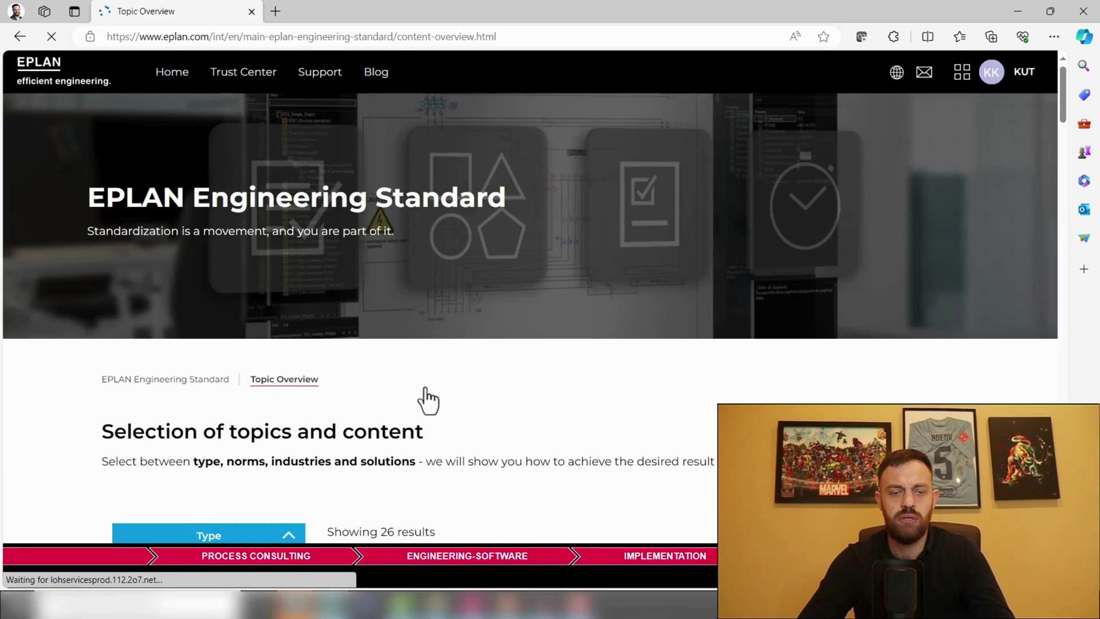
# Step: Filter the topic overview by type Standardization Templates and norm NFPA
pyautogui.scroll(-3, 425, 389)
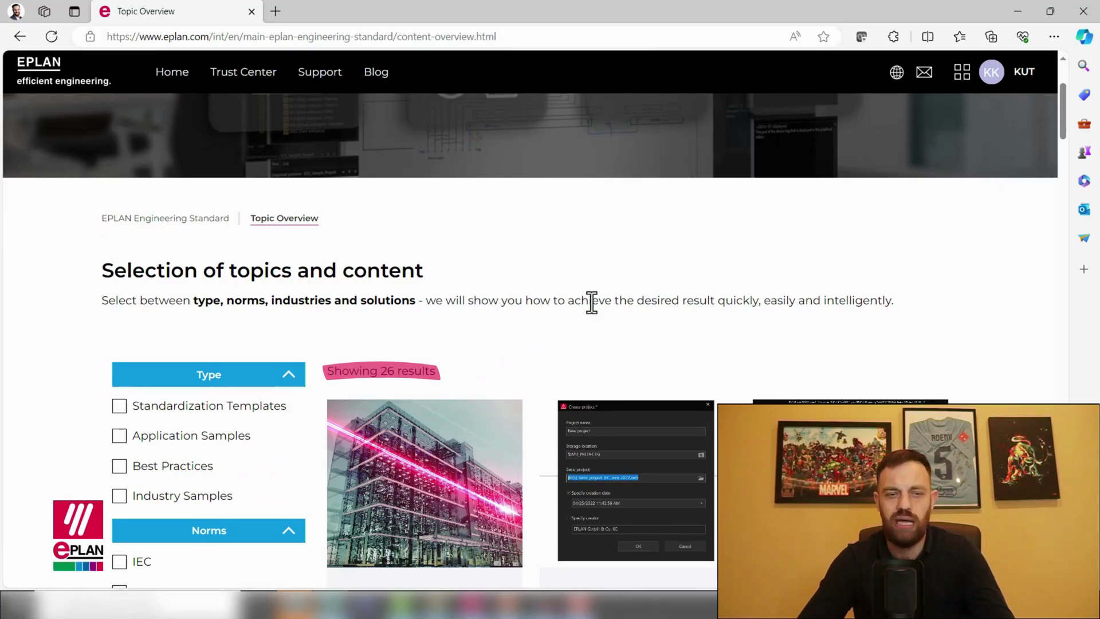
pyautogui.scroll(-3, 590, 300)
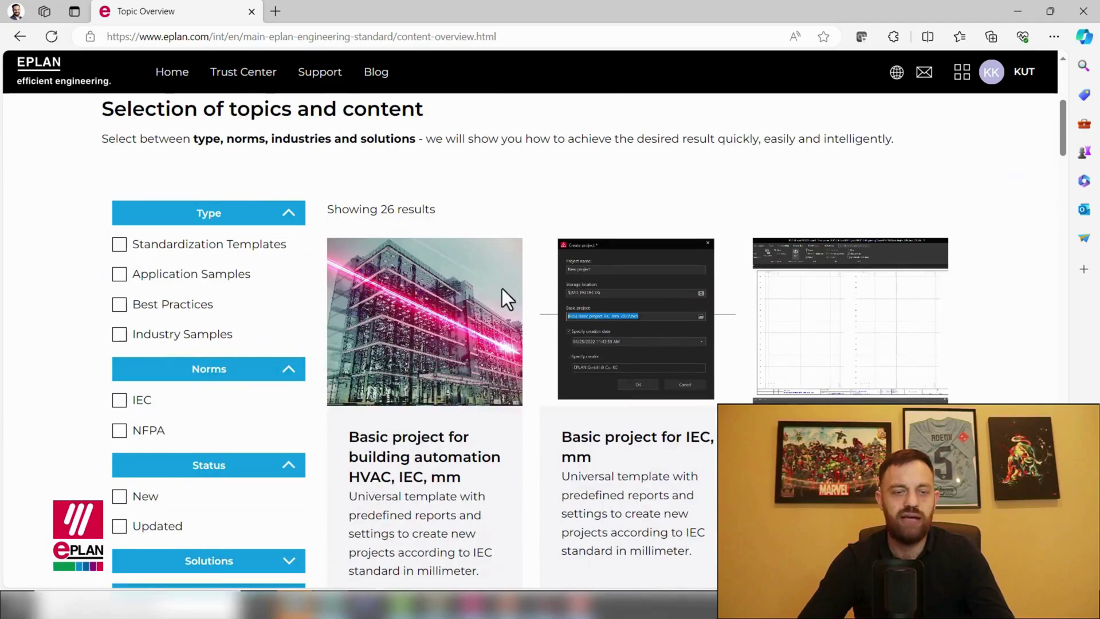
pyautogui.scroll(-2, 269, 308)
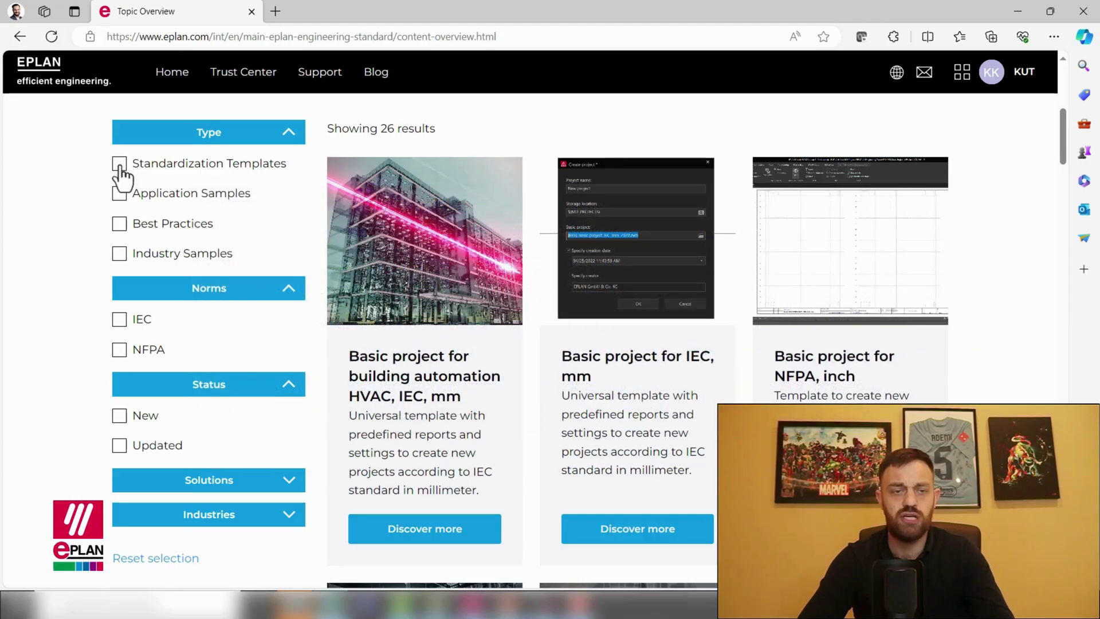
pyautogui.click(119, 165)
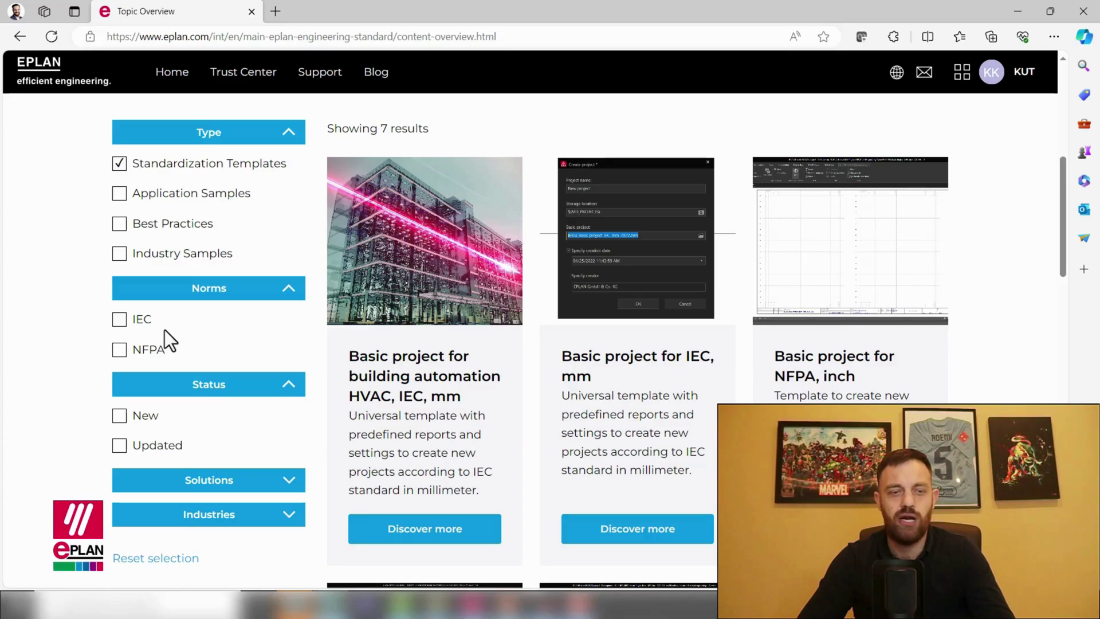
pyautogui.click(119, 350)
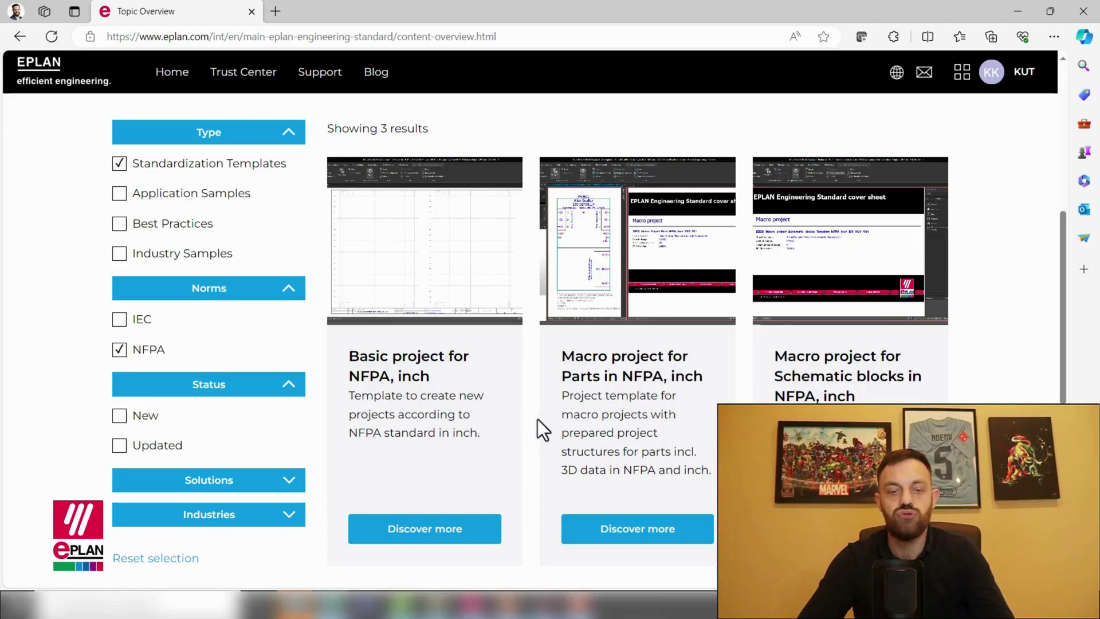
# Step: Open the "Basic project for NFPA, inch" template page and download its EPLAN Platform 2023 master data archive
pyautogui.click(459, 544)
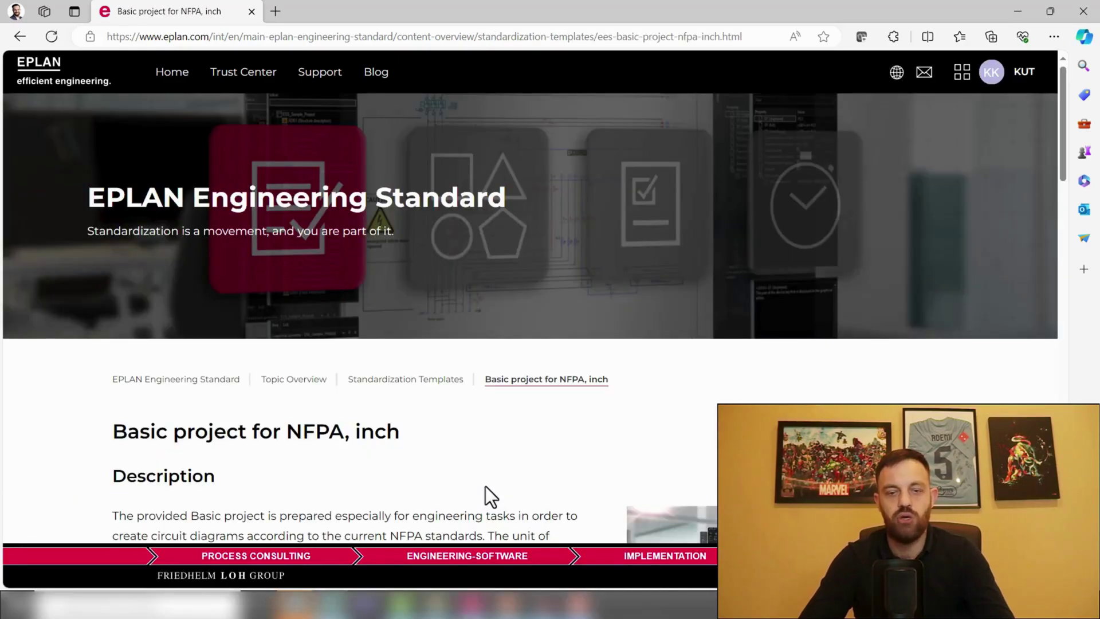
pyautogui.scroll(-7, 506, 473)
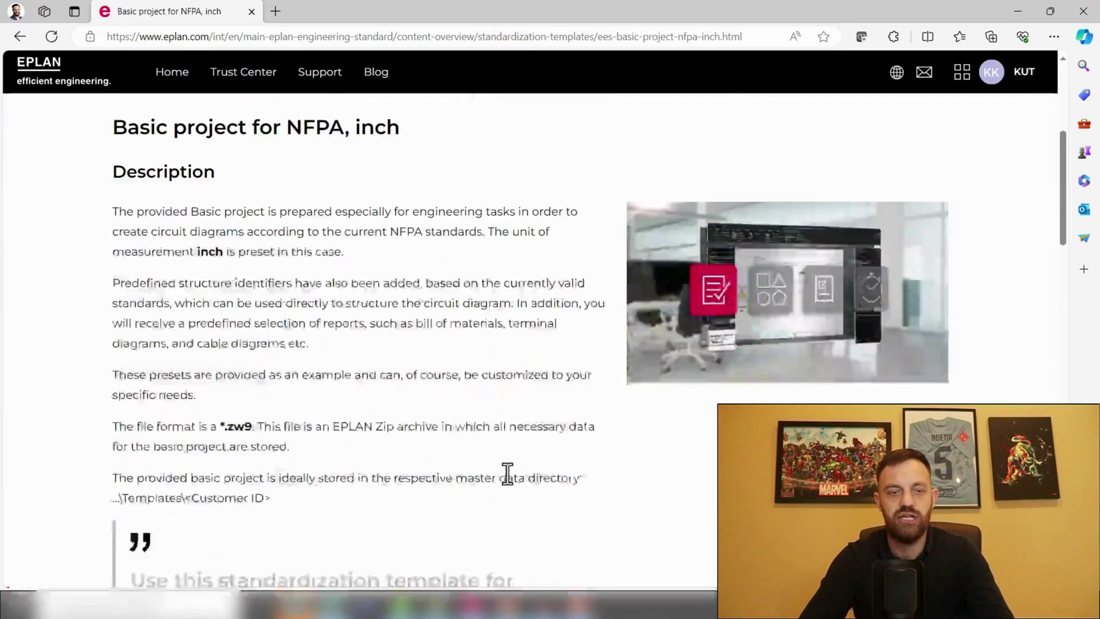
pyautogui.scroll(-6, 506, 473)
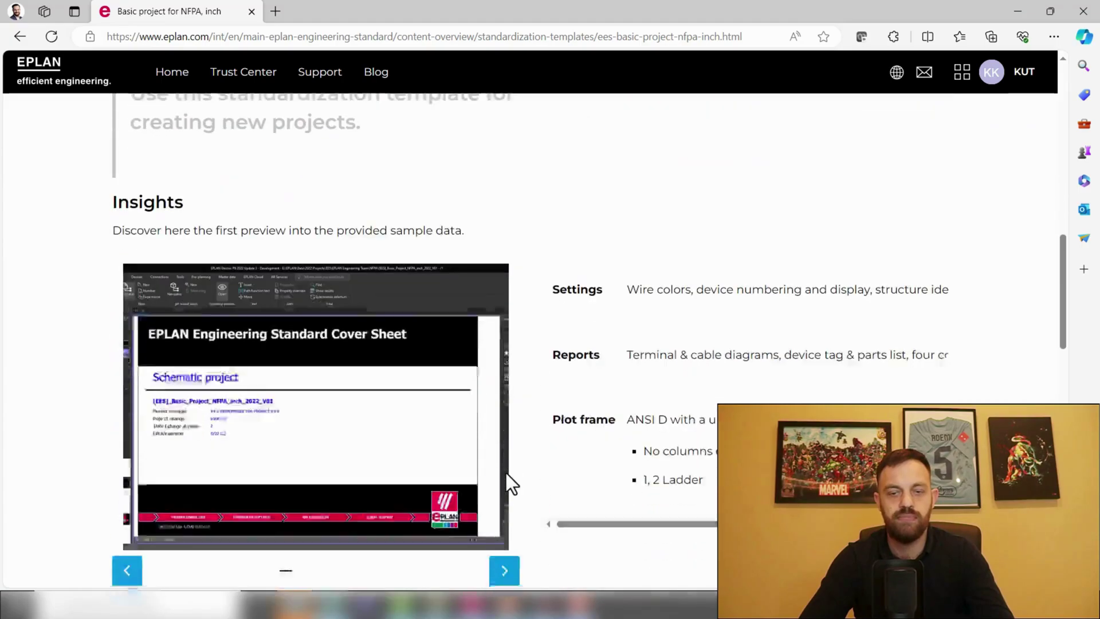
pyautogui.scroll(-1, 507, 473)
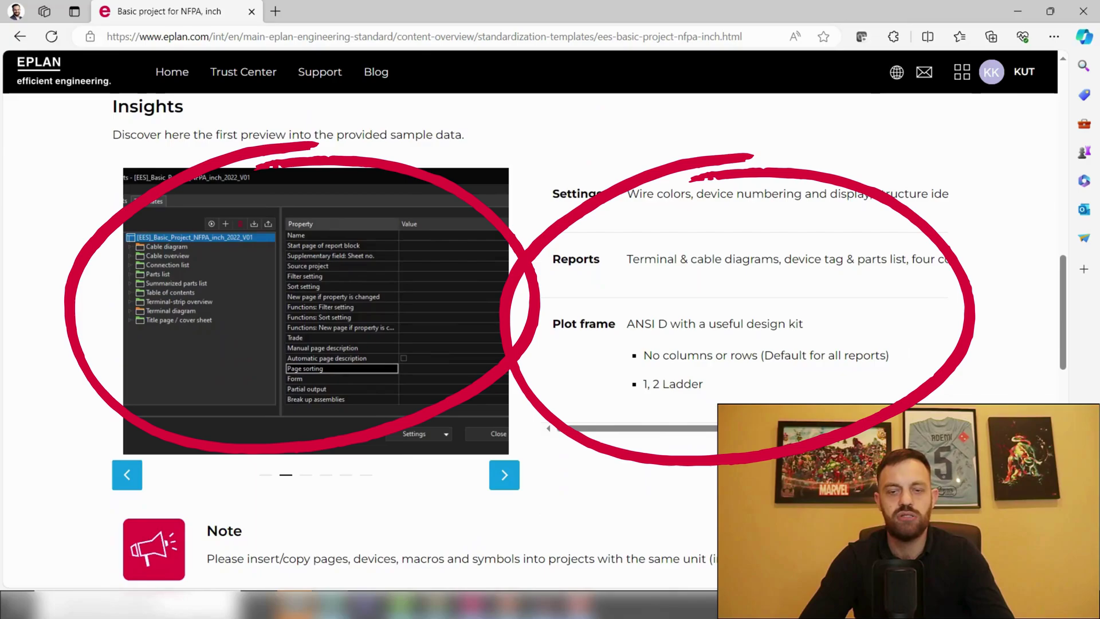
pyautogui.scroll(-7, 433, 430)
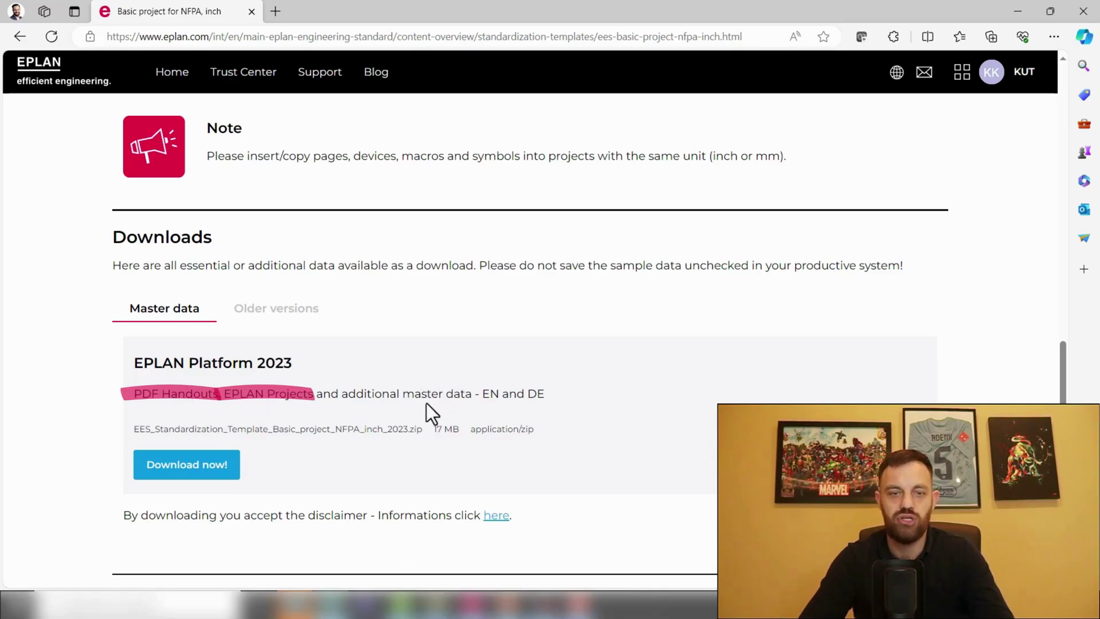
pyautogui.click(210, 469)
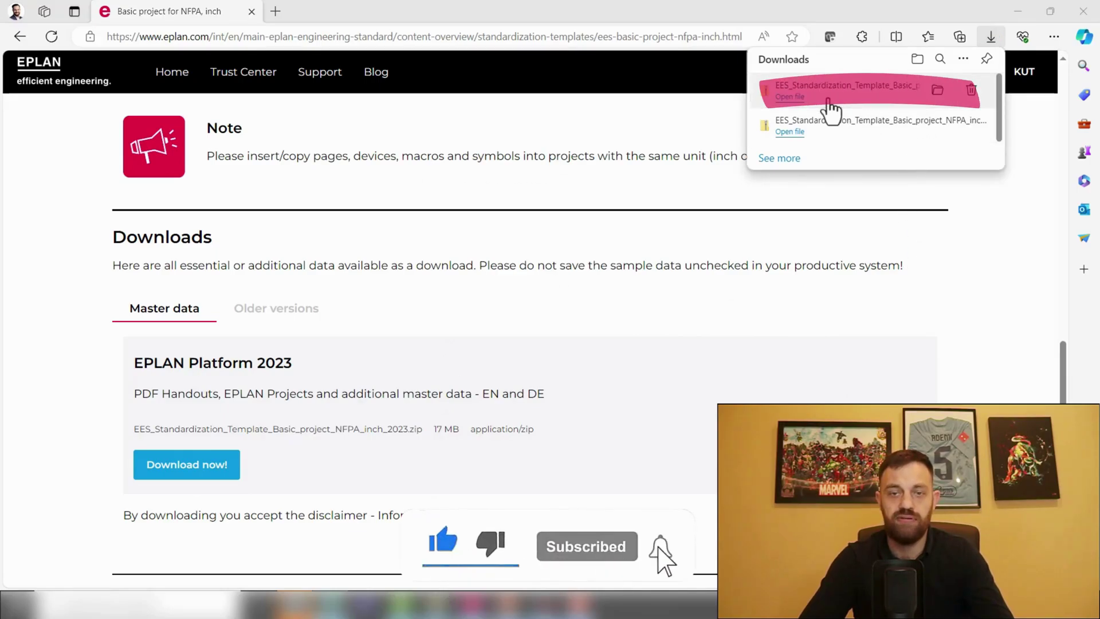
# Step: Open the downloaded NFPA inch template archive, adjust its window to view the files, and switch back to EPLAN Electric P8
pyautogui.click(829, 104)
pyautogui.moveTo(718, 189); pyautogui.dragTo(535, 148)
pyautogui.moveTo(673, 234); pyautogui.dragTo(877, 233)
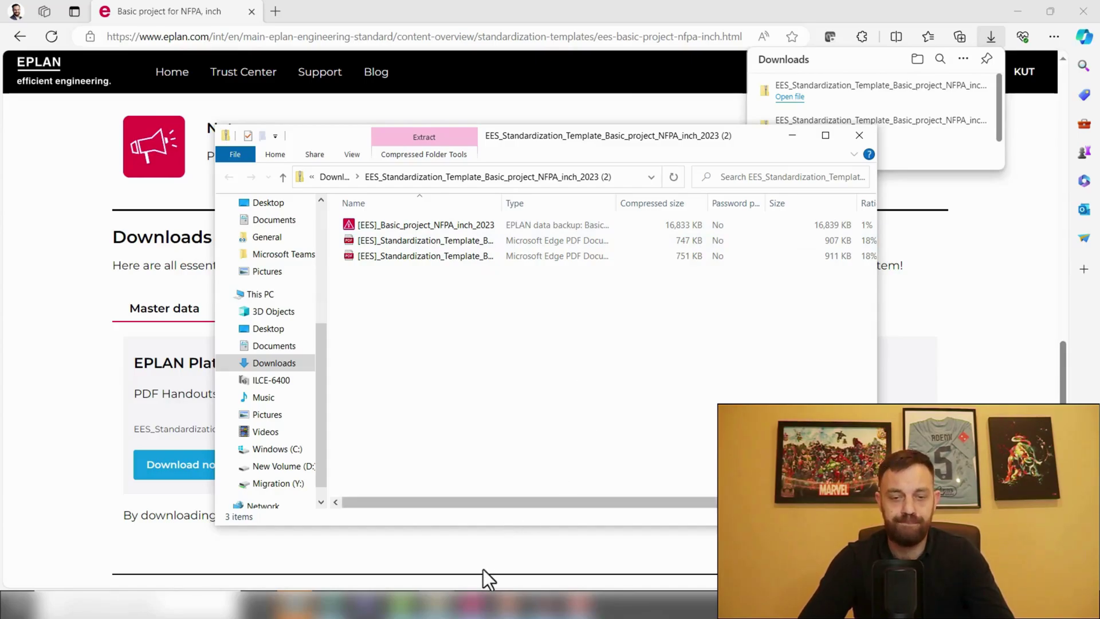
pyautogui.click(467, 533)
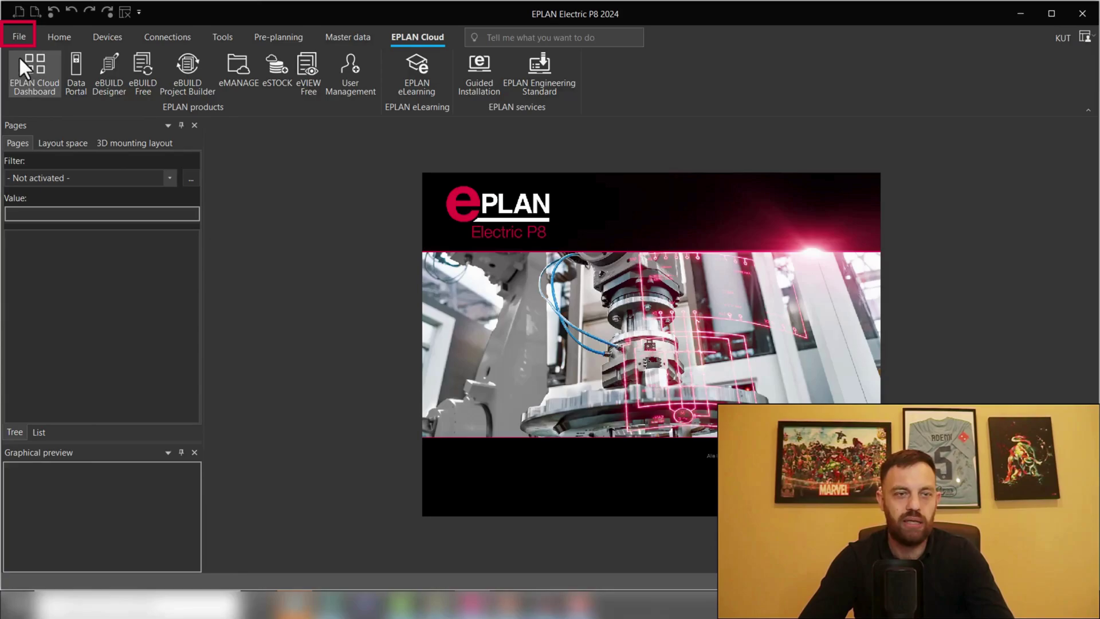
# Step: Start a new project and enter the personal nickname as its project name
pyautogui.click(19, 37)
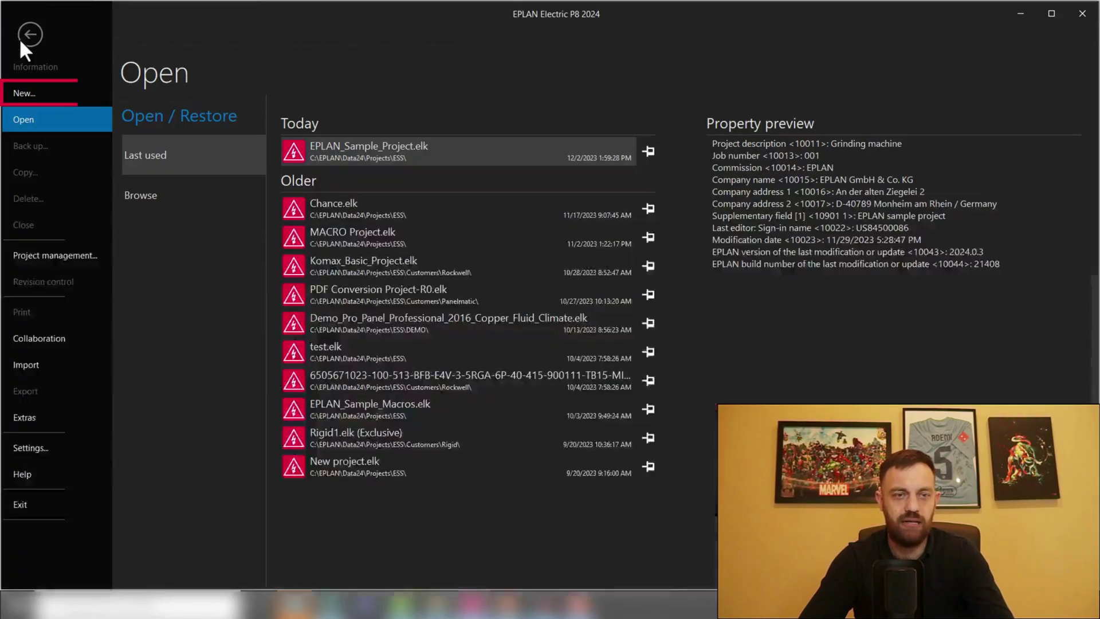
pyautogui.click(35, 96)
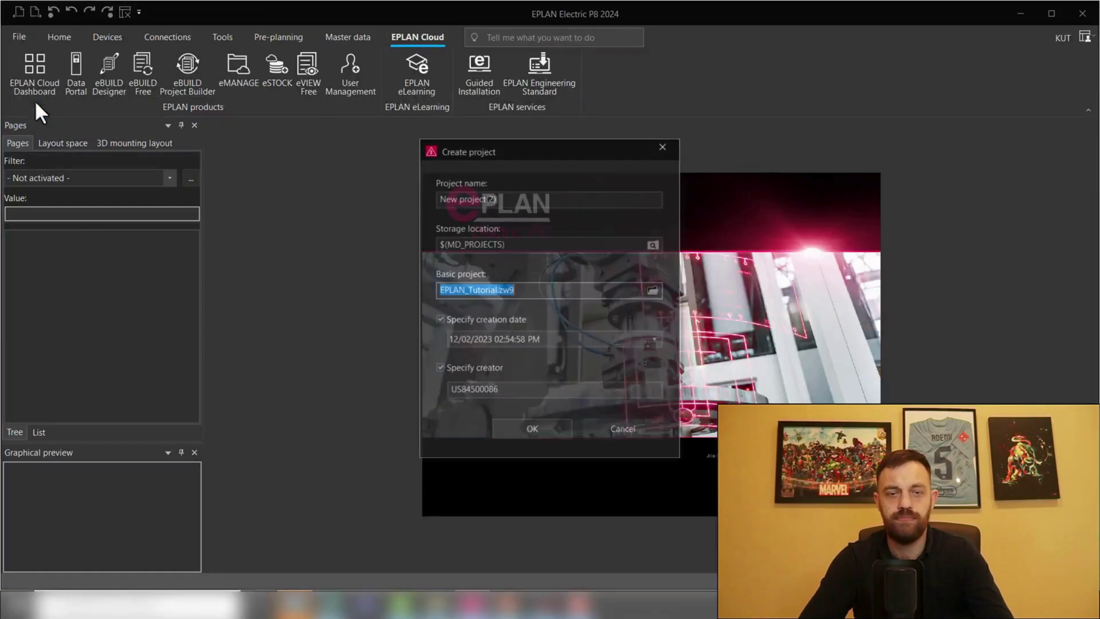
pyautogui.moveTo(510, 198); pyautogui.dragTo(333, 184)
pyautogui.write('Uncle ')
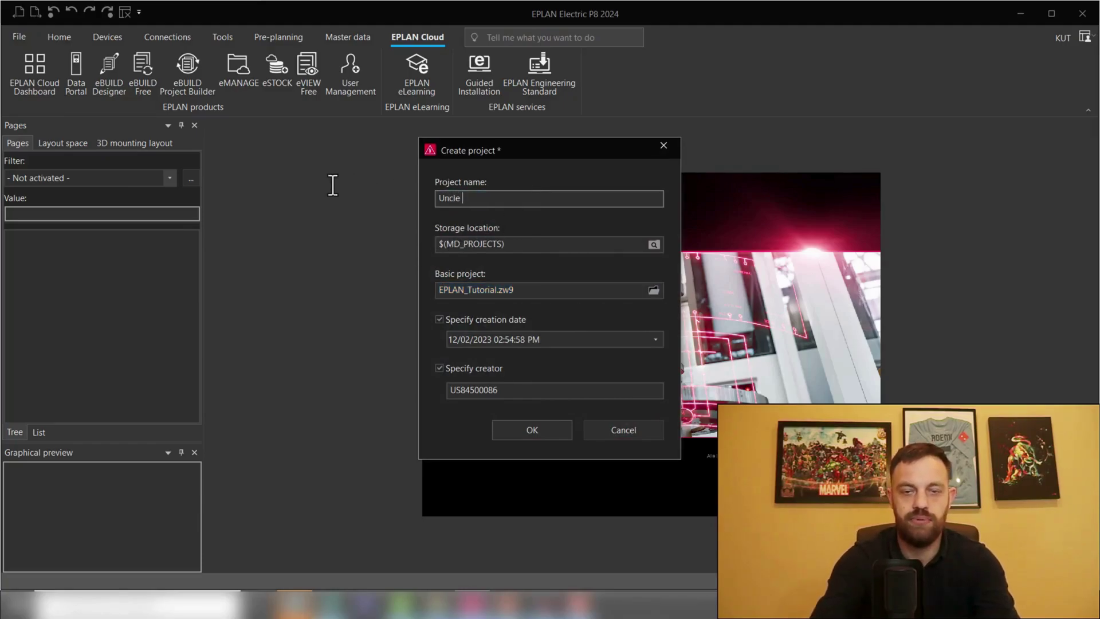
pyautogui.write('Kruno')
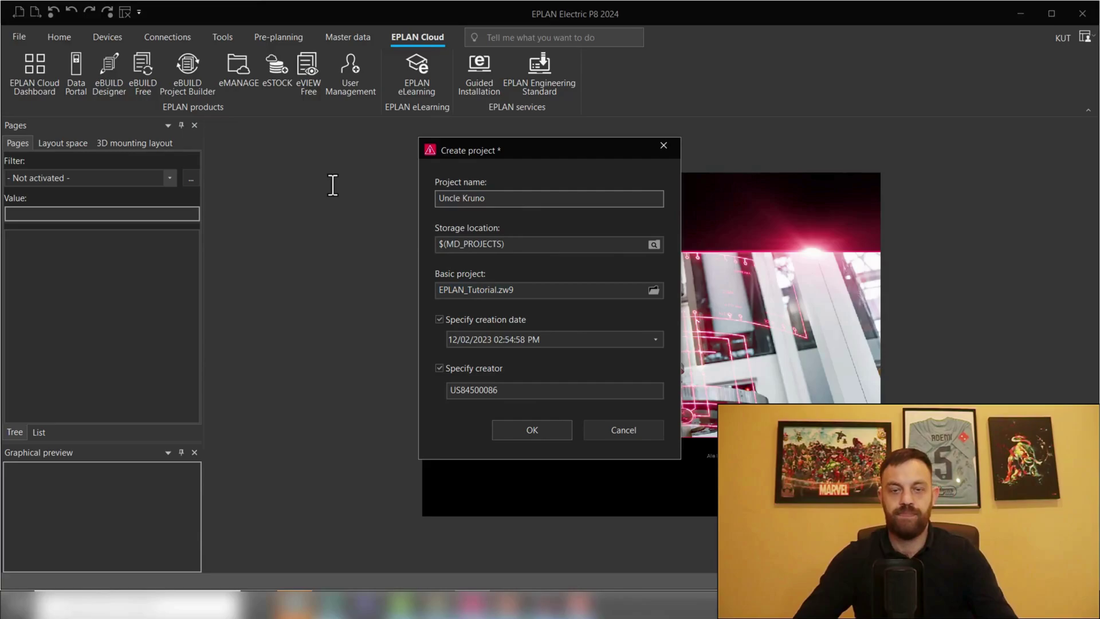
# Step: Set the new project's basic project to [EES]_Basic_project_NFPA_inch_2023 from the ESS templates folder
pyautogui.click(654, 291)
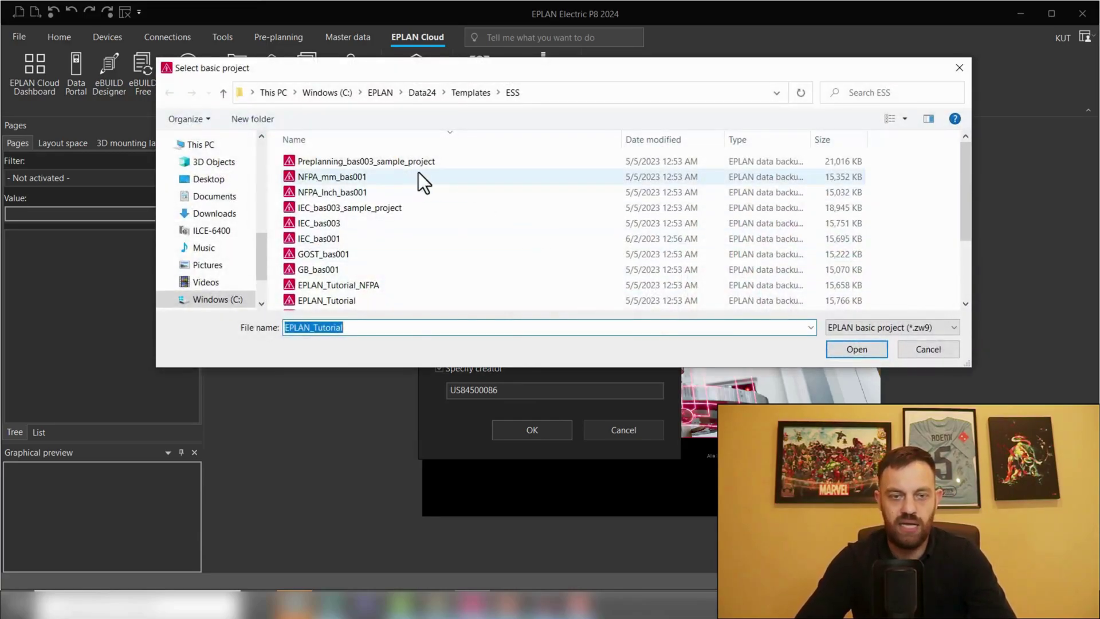
pyautogui.scroll(-2, 420, 173)
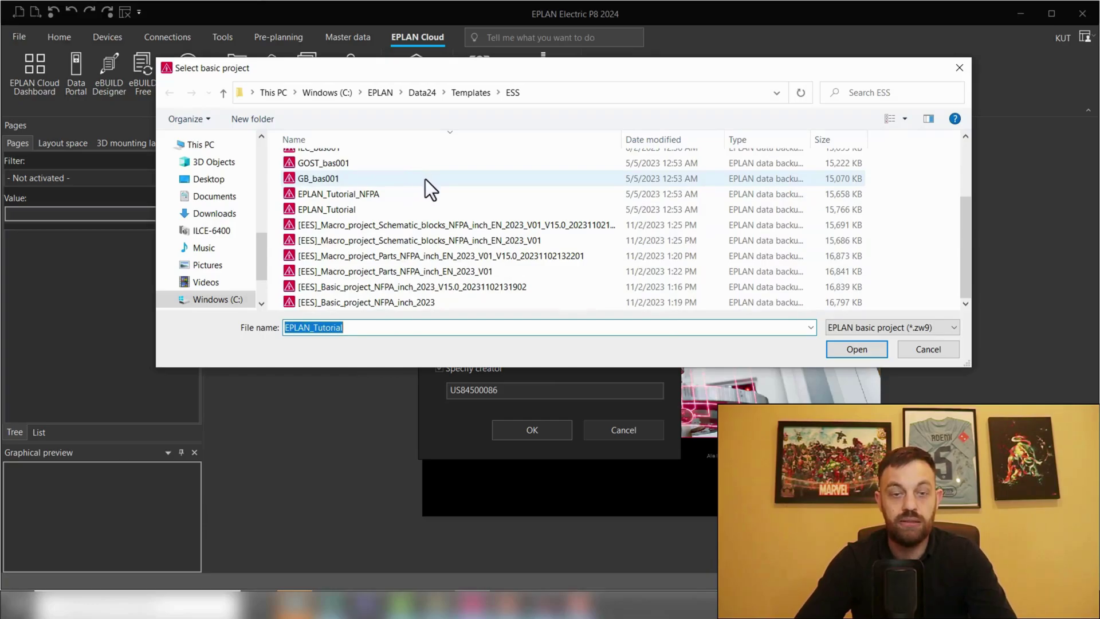
pyautogui.click(424, 303)
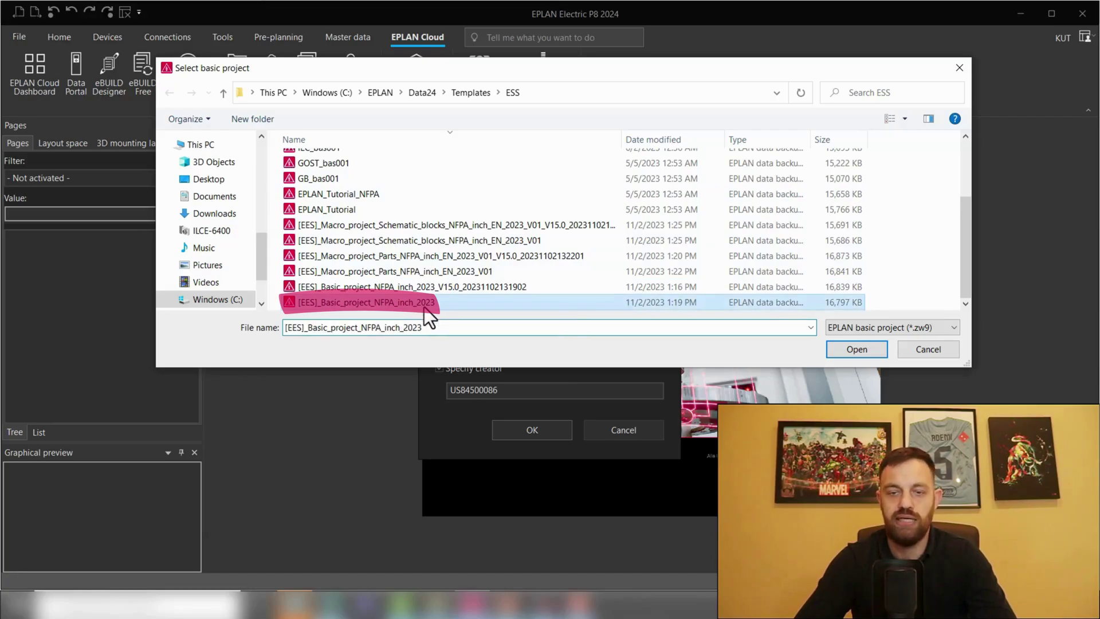
pyautogui.click(858, 350)
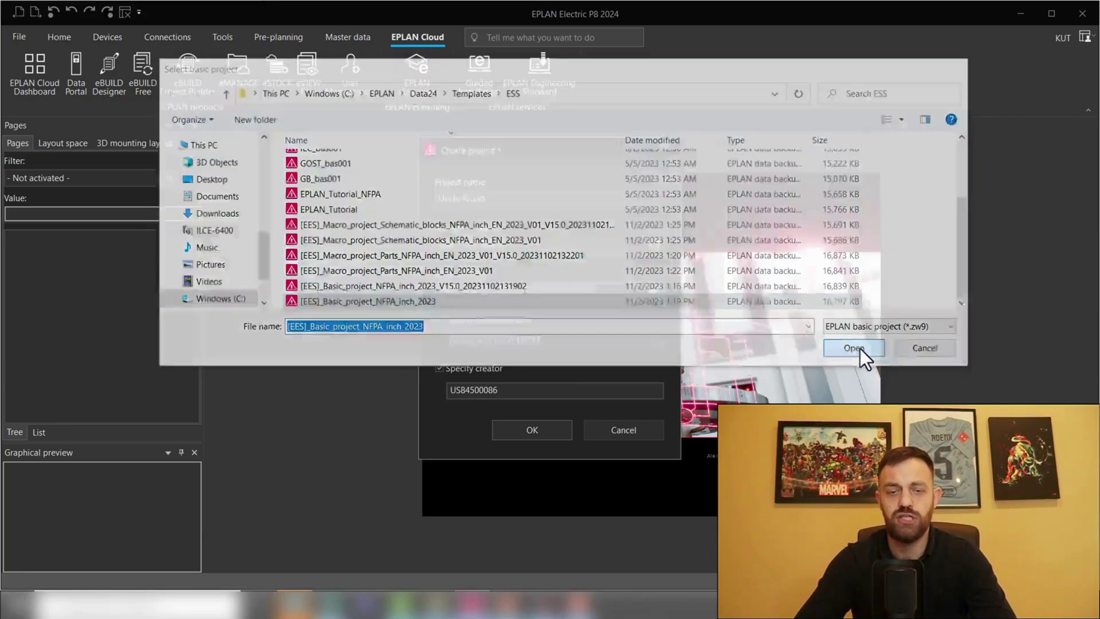
# Step: Replace the new project's creator entry with the creator's initials
pyautogui.click(533, 389)
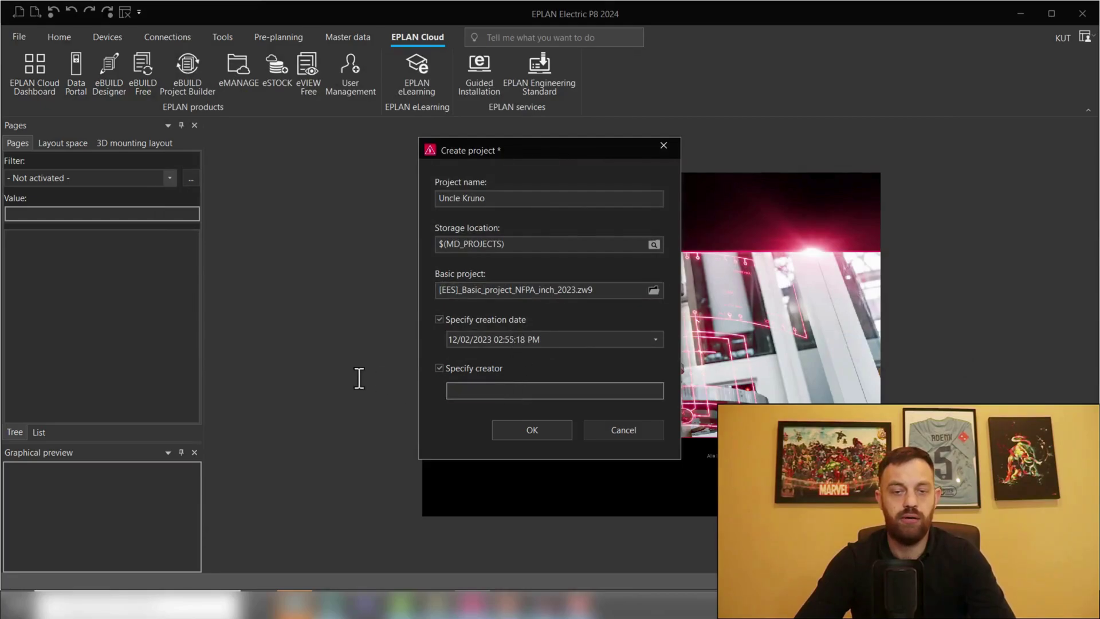
pyautogui.hotkey('ctrl', 'a')
pyautogui.write('KUT')
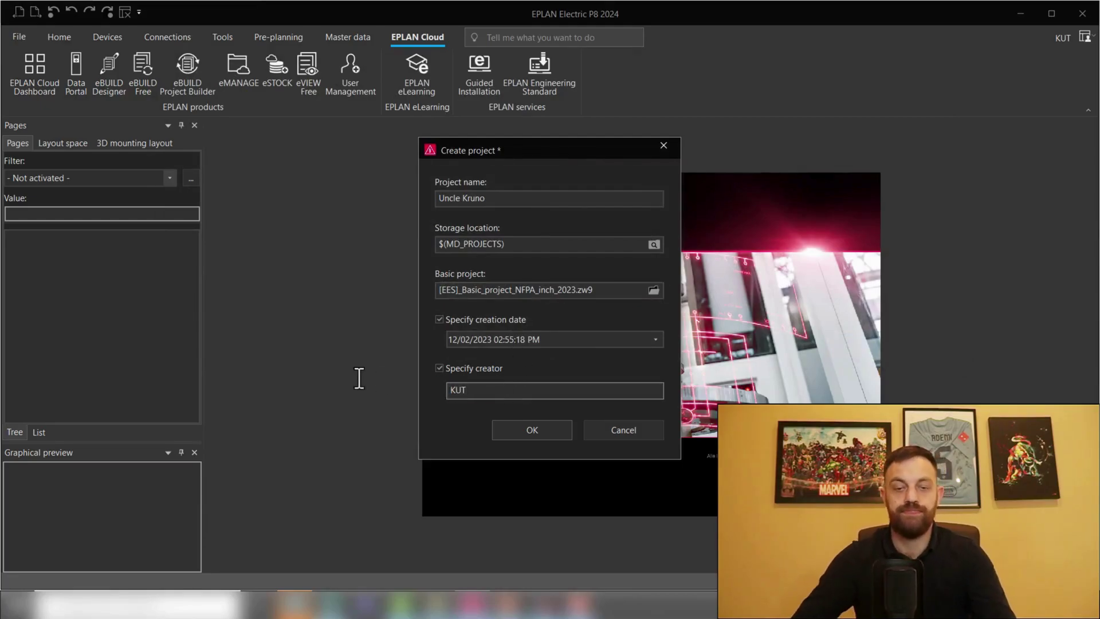
# Step: Create the project, updating its master data and accepting the project properties as they are
pyautogui.click(532, 429)
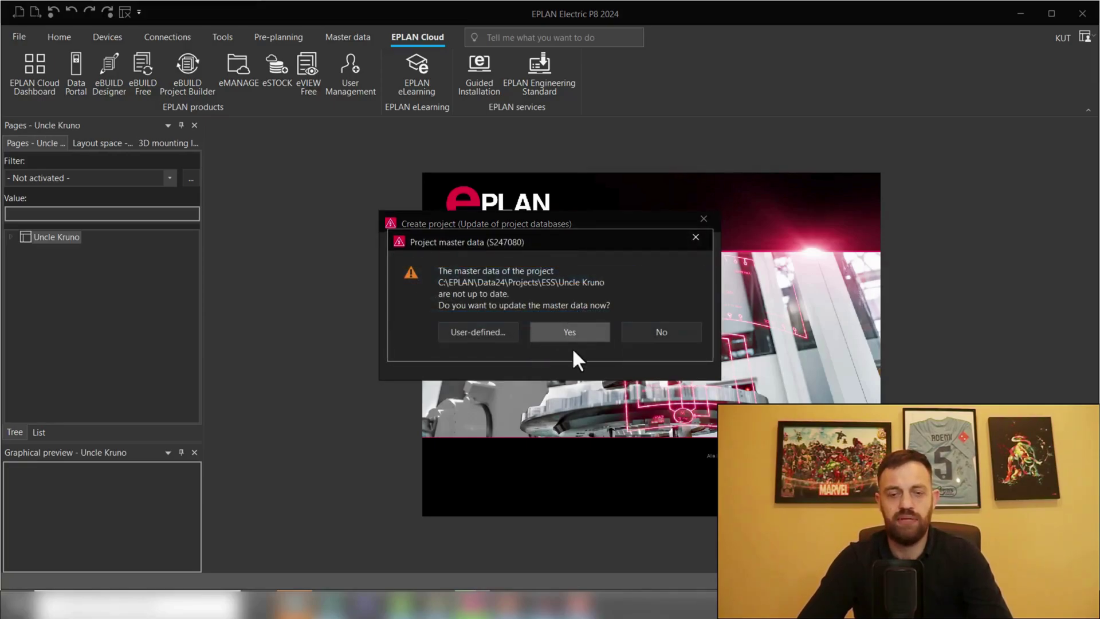
pyautogui.click(584, 336)
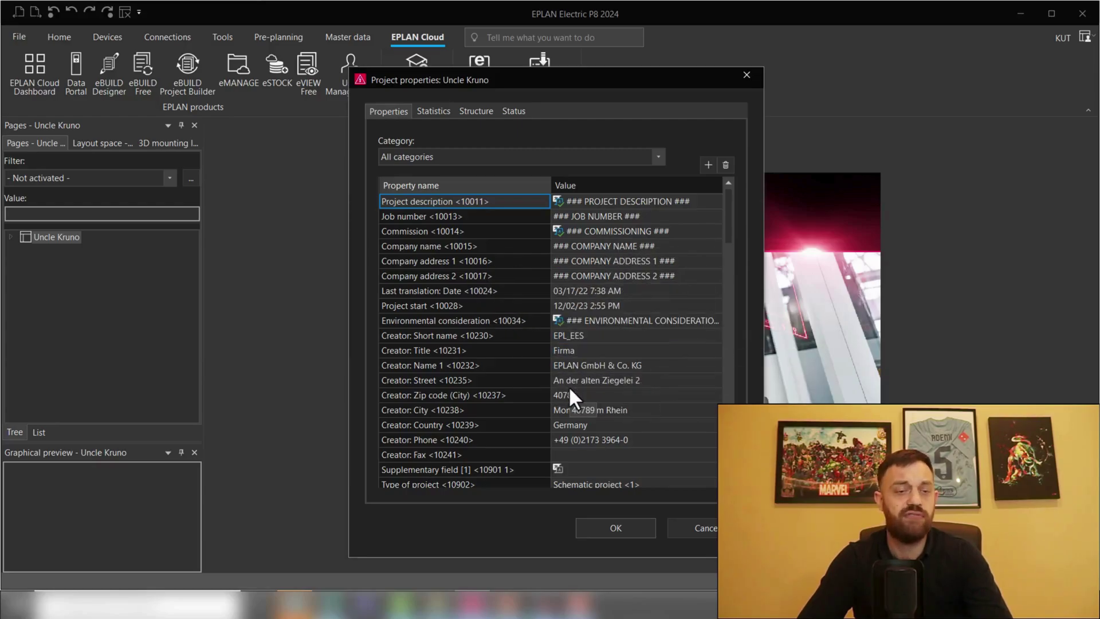
pyautogui.click(606, 526)
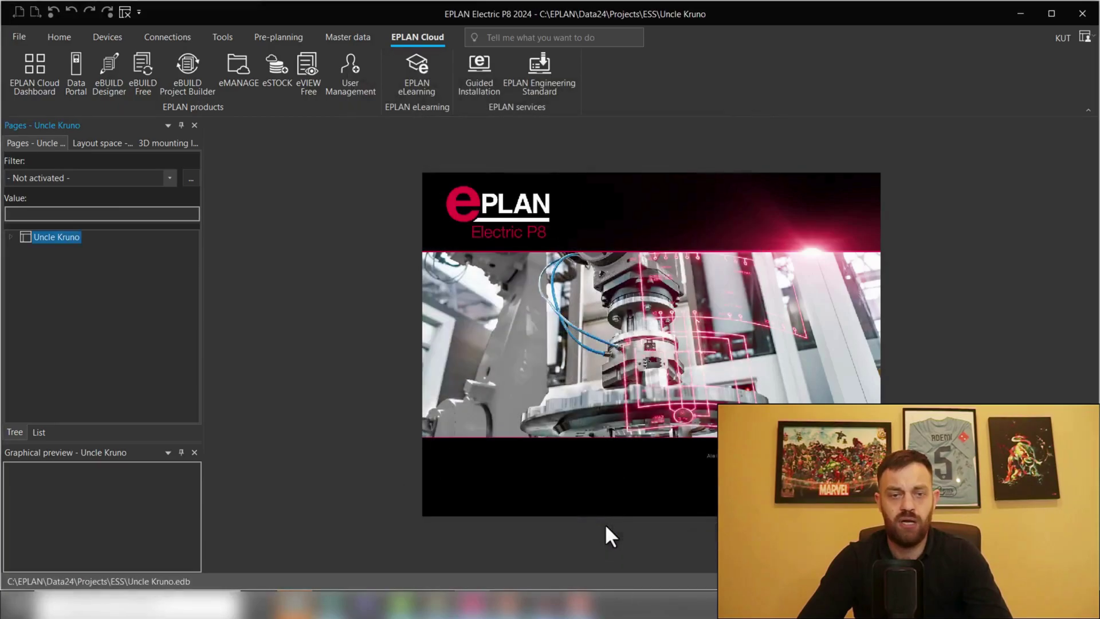
# Step: Expand the new project's page structure and view page 1, EPLAN Engineering Standard Cover sheet
pyautogui.click(10, 237)
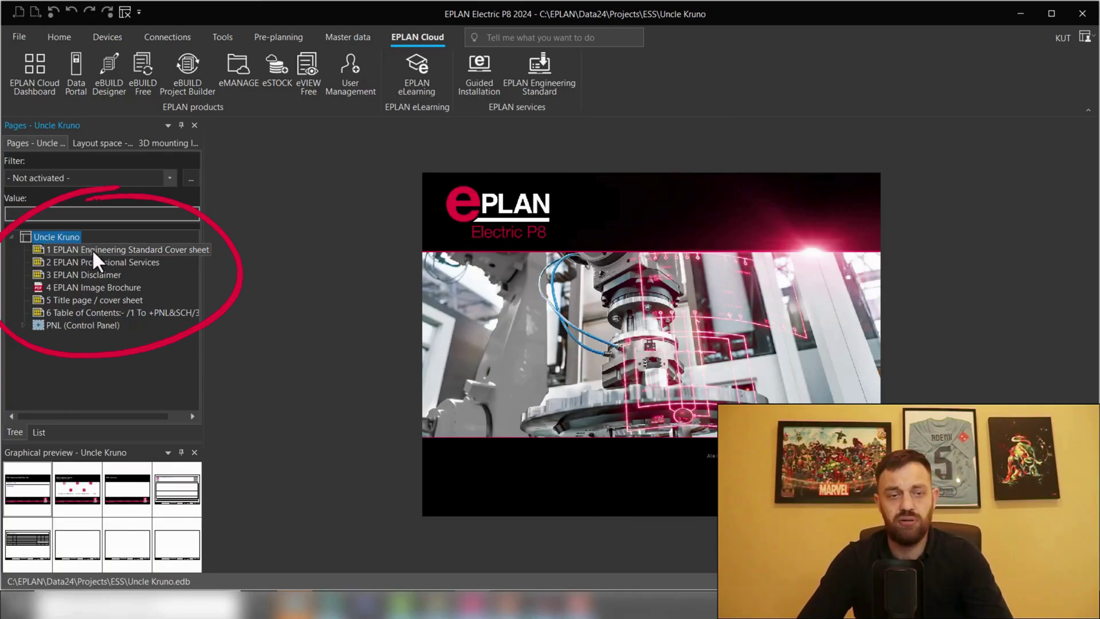
pyautogui.doubleClick(108, 252)
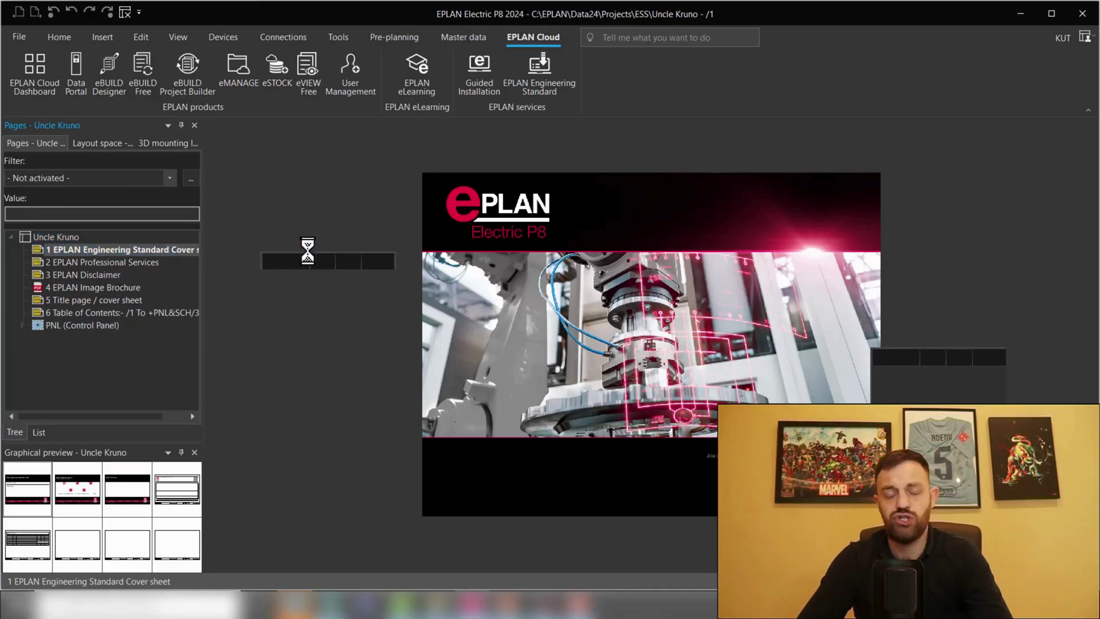
pyautogui.scroll(-1, 424, 401)
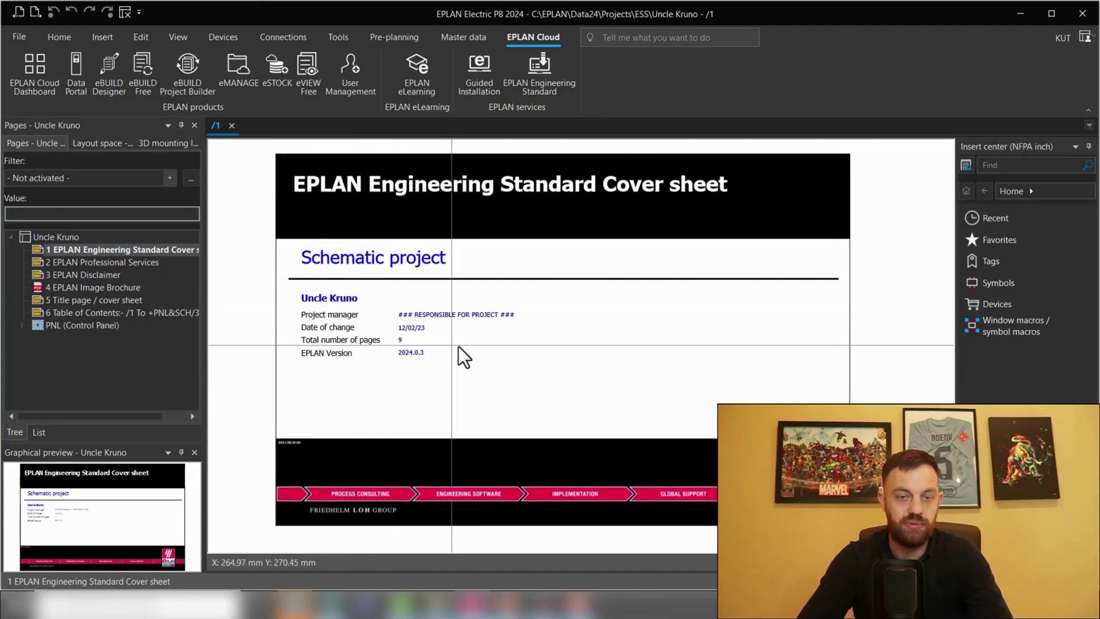
pyautogui.scroll(1, 463, 343)
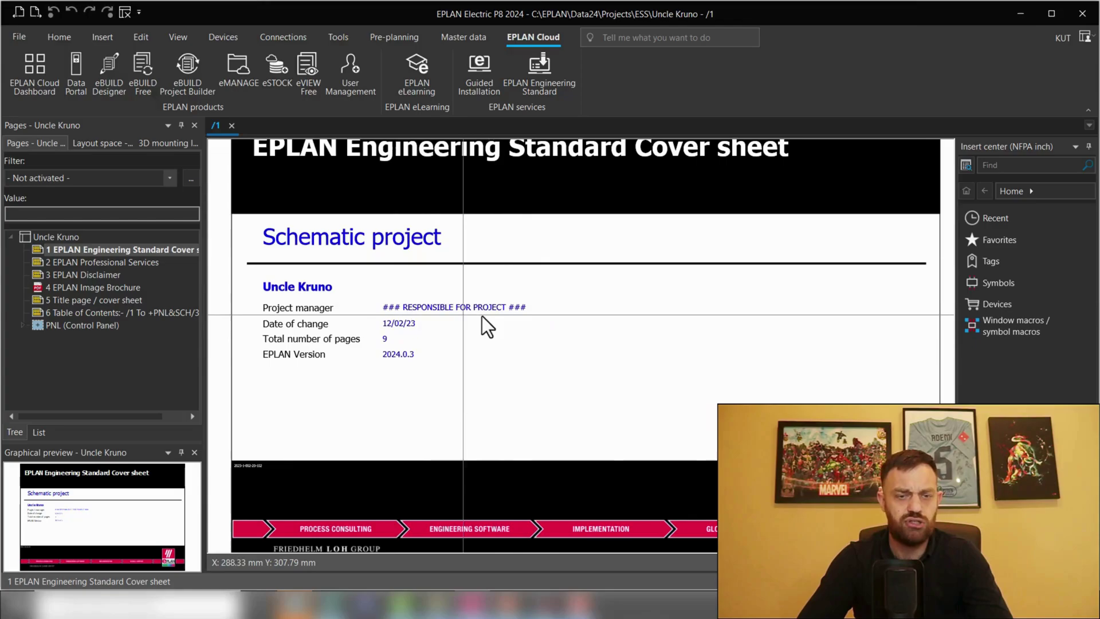
# Step: Look through the project's front pages from EPLAN Professional Services to the title page and Table of Contents
pyautogui.click(119, 263)
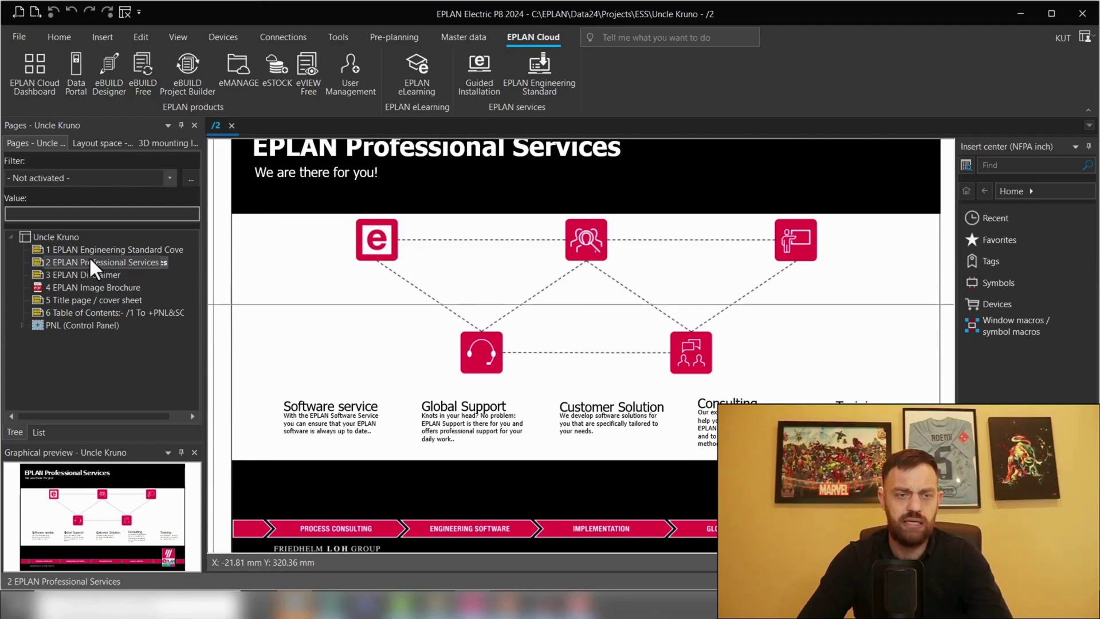
pyautogui.click(97, 274)
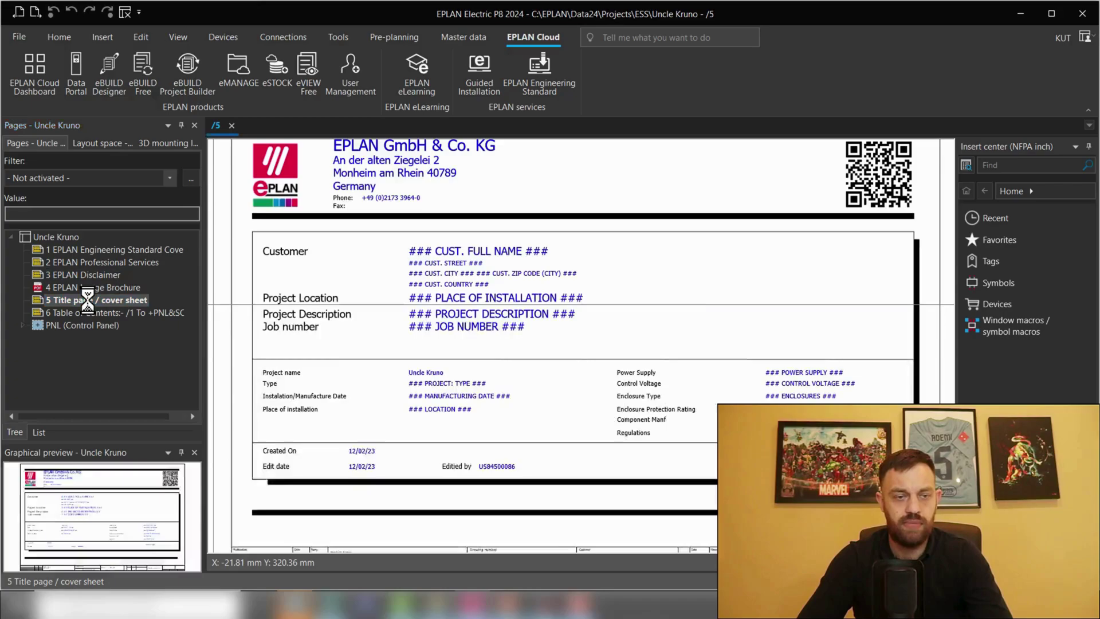
pyautogui.moveTo(359, 360); pyautogui.dragTo(357, 382, button='middle')
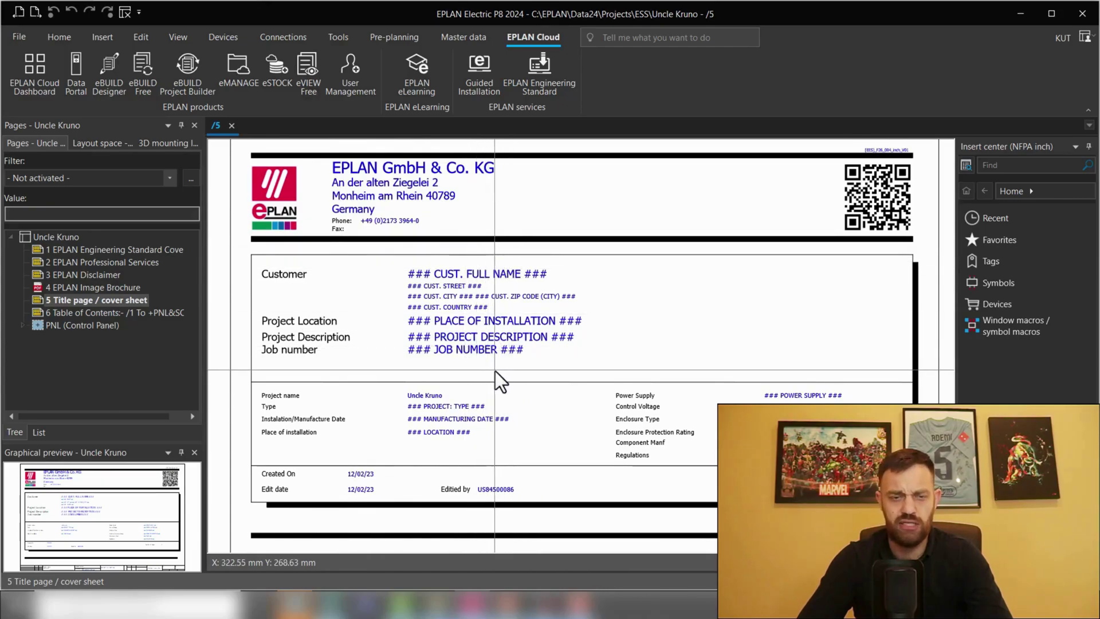
pyautogui.click(141, 312)
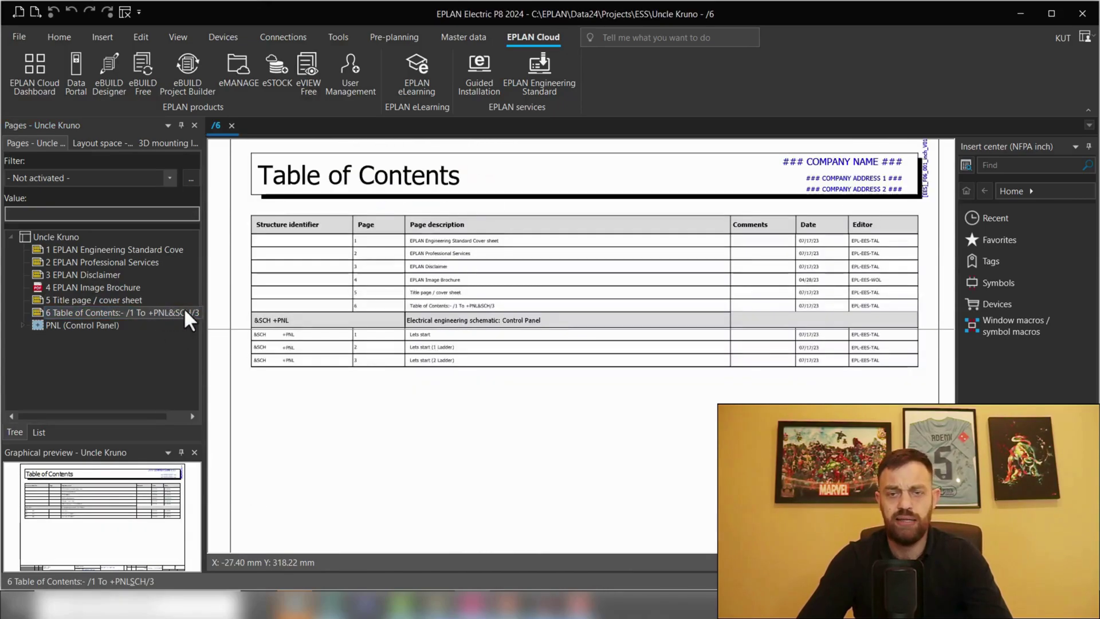
# Step: Expand the PNL control panel's SCH electrical engineering schematic and view its page 1, Lets start
pyautogui.click(23, 325)
pyautogui.click(28, 325)
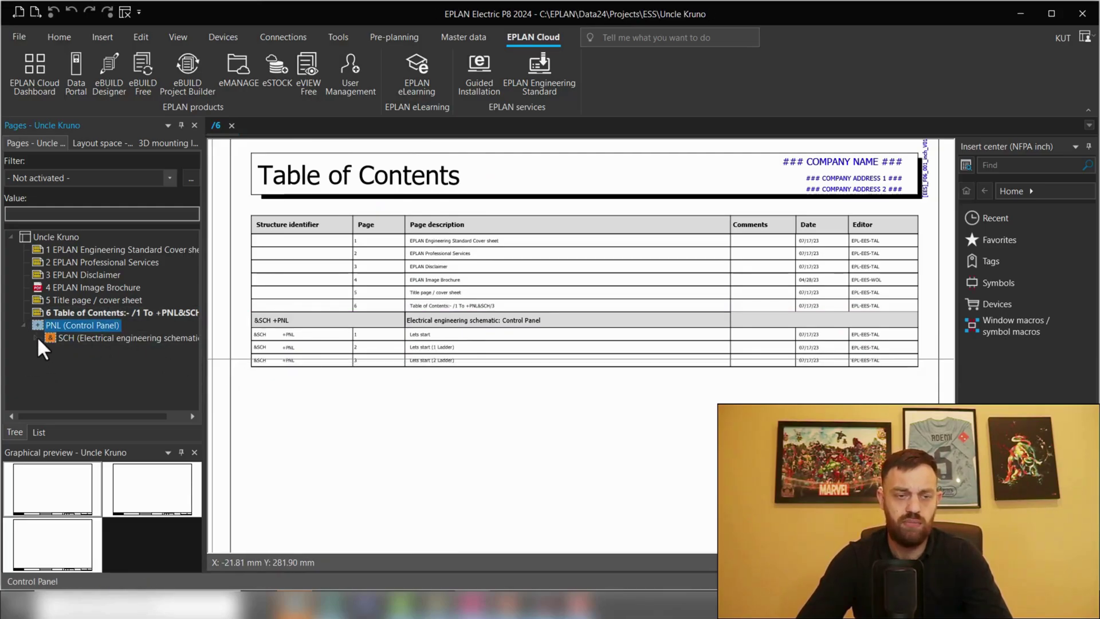
pyautogui.doubleClick(36, 337)
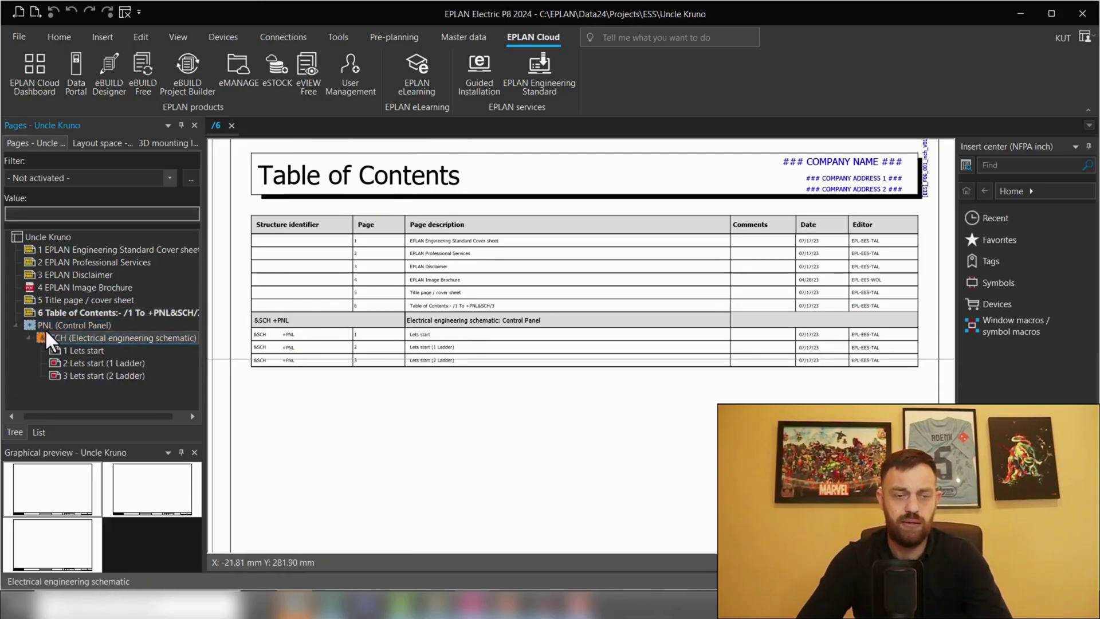
pyautogui.doubleClick(87, 349)
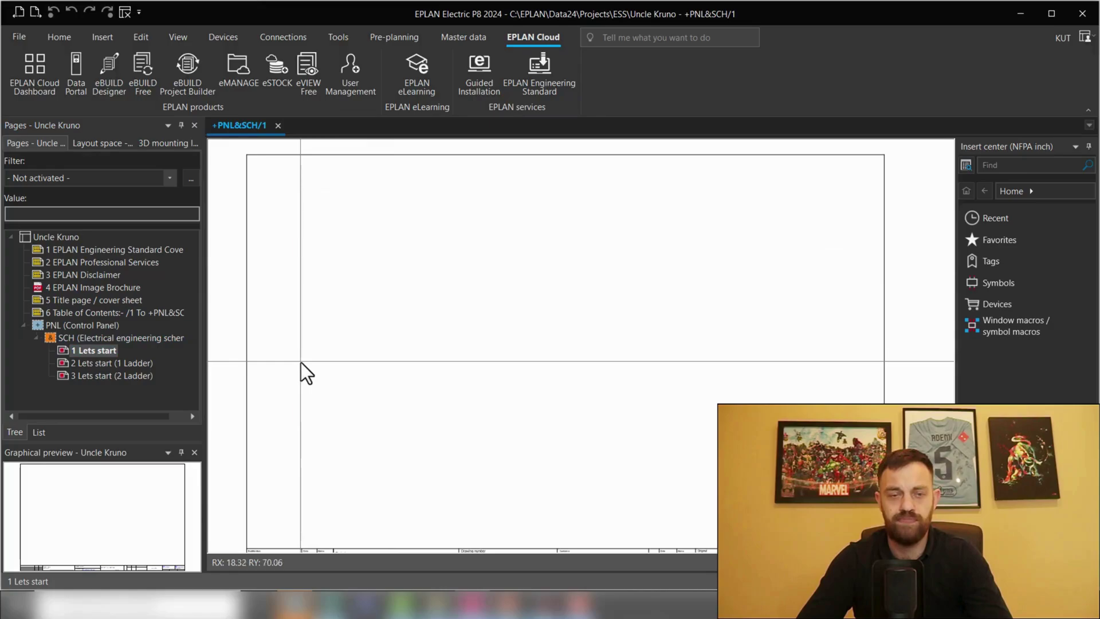
pyautogui.moveTo(313, 357)
pyautogui.mouseDown(button='middle')
pyautogui.moveTo(331, 368)
pyautogui.moveTo(331, 354)
pyautogui.mouseUp(button='middle')
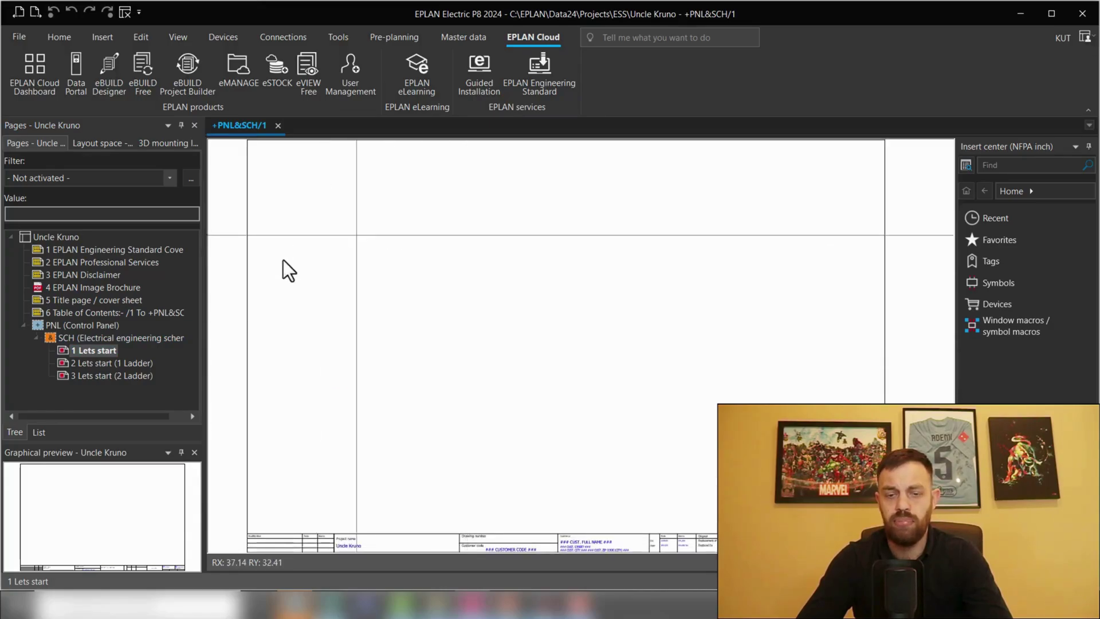
pyautogui.scroll(3, 283, 264)
pyautogui.moveTo(305, 313); pyautogui.dragTo(342, 332, button='middle')
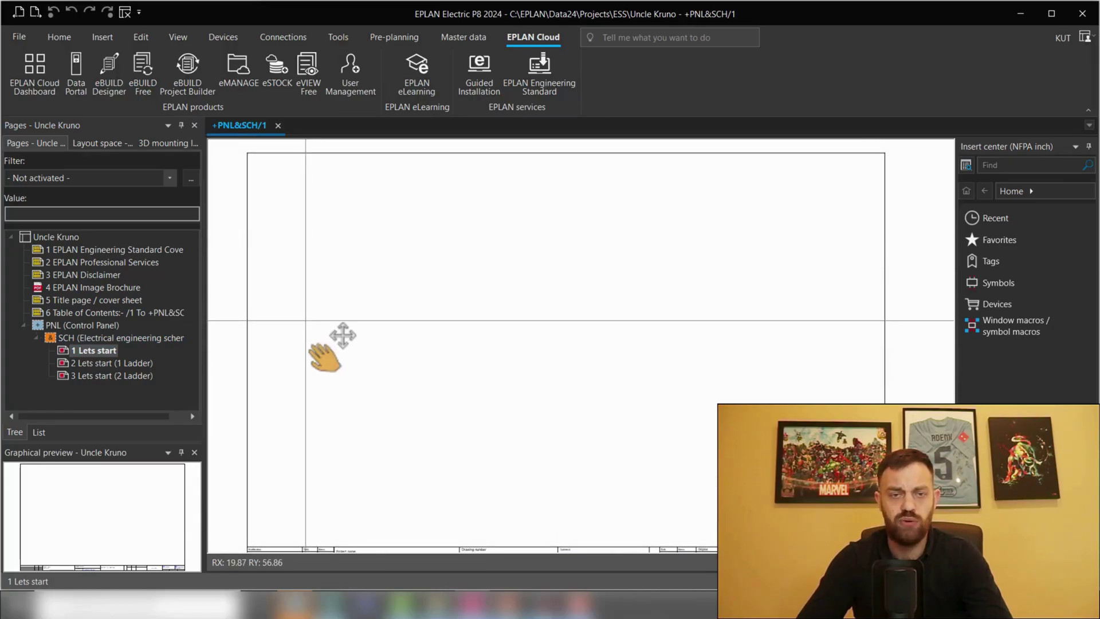
# Step: View schematic pages 2 Lets start (1 Ladder) and 3 Lets start (2 Ladder) to compare their ladder layouts
pyautogui.click(121, 362)
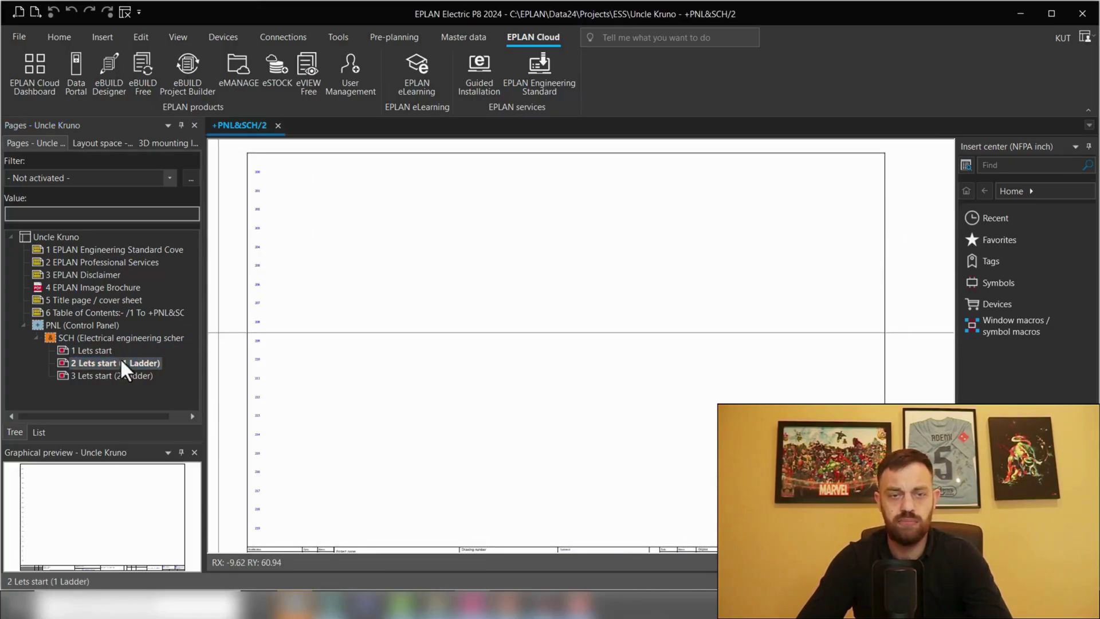
pyautogui.click(77, 375)
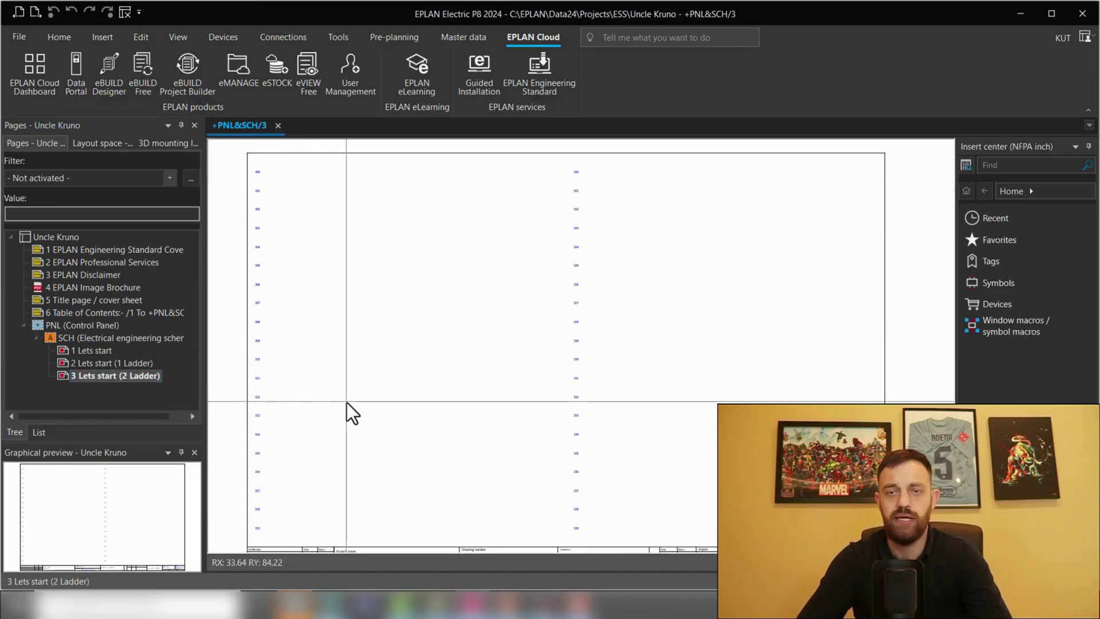
pyautogui.scroll(-1, 352, 402)
pyautogui.moveTo(372, 416); pyautogui.dragTo(383, 422, button='middle')
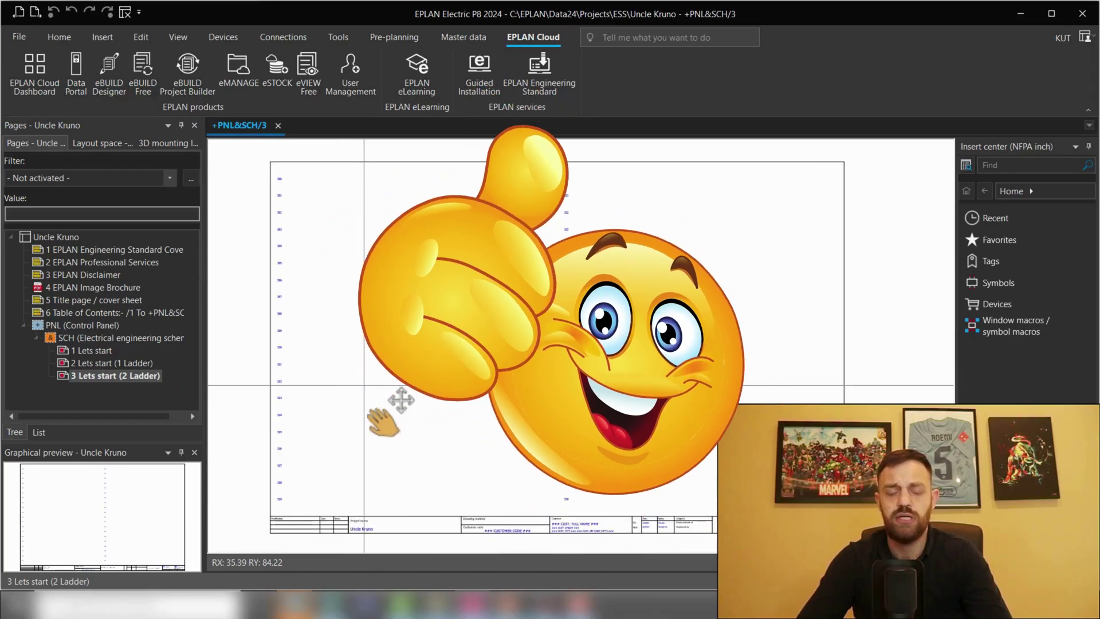